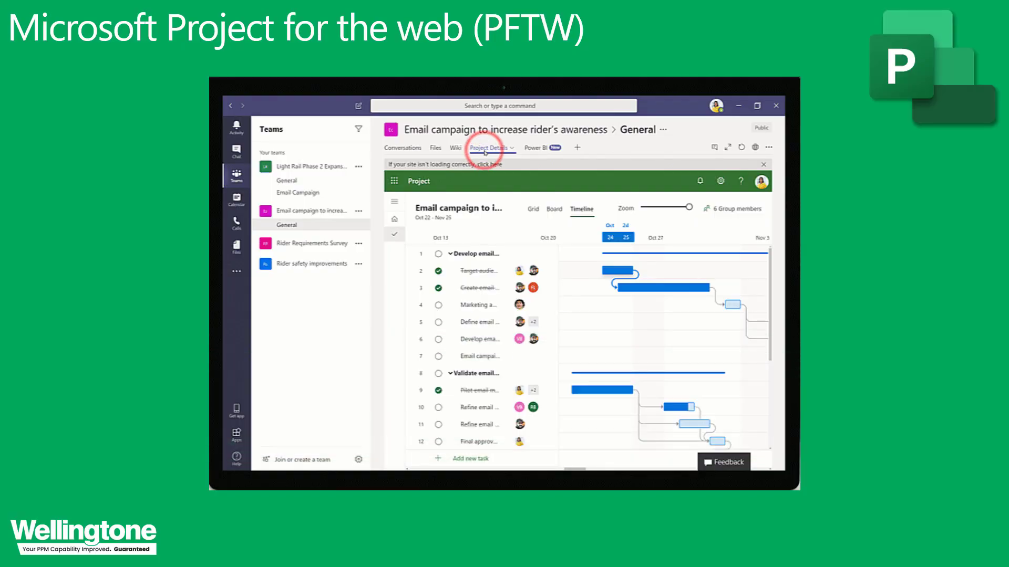
click(407, 150)
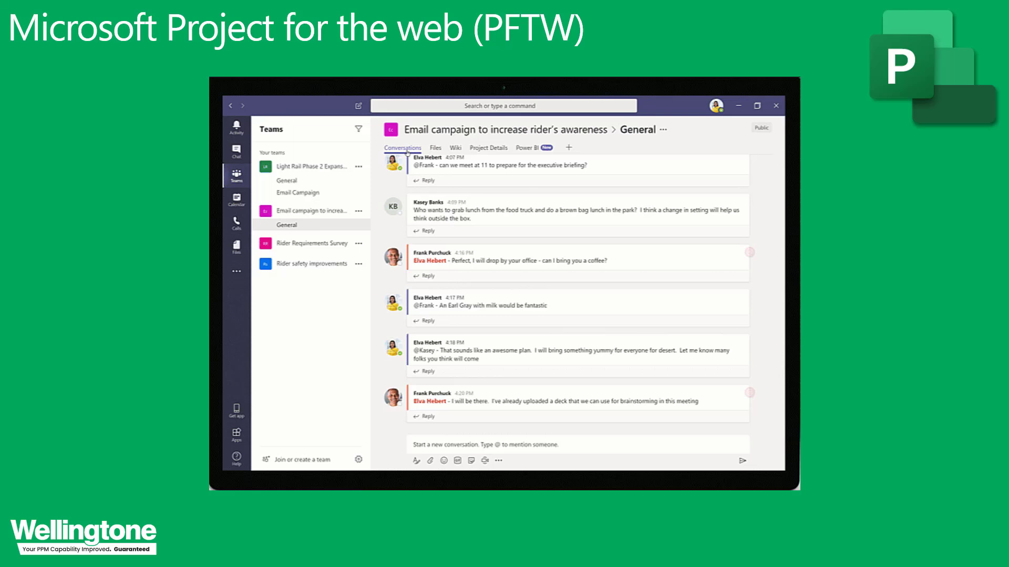
click(435, 150)
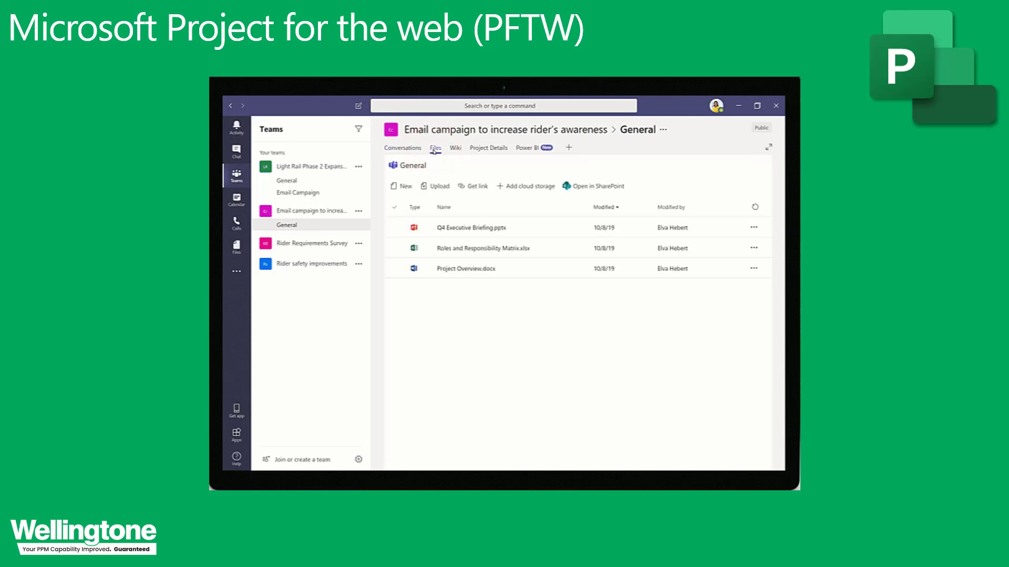
click(482, 149)
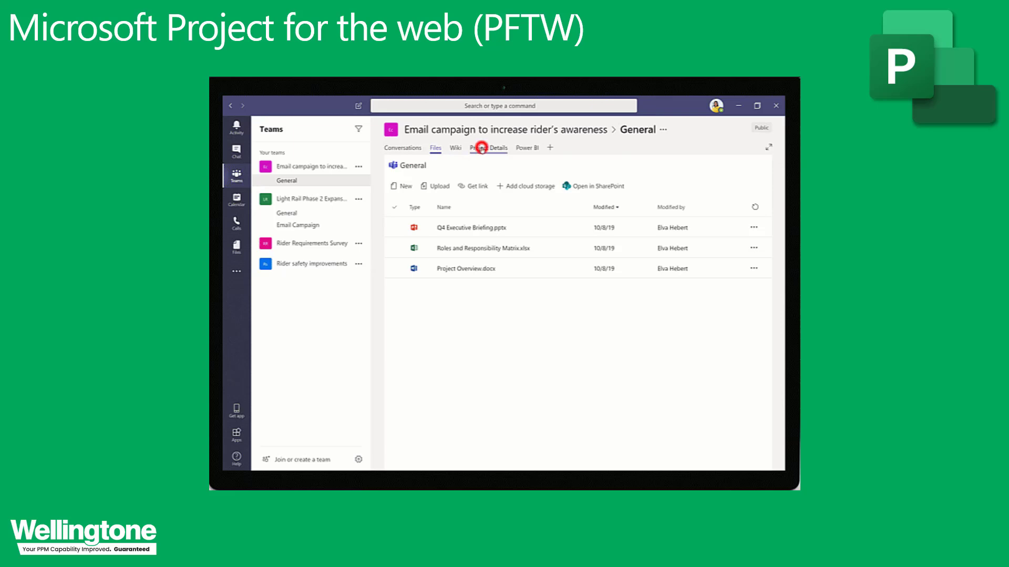
click(533, 149)
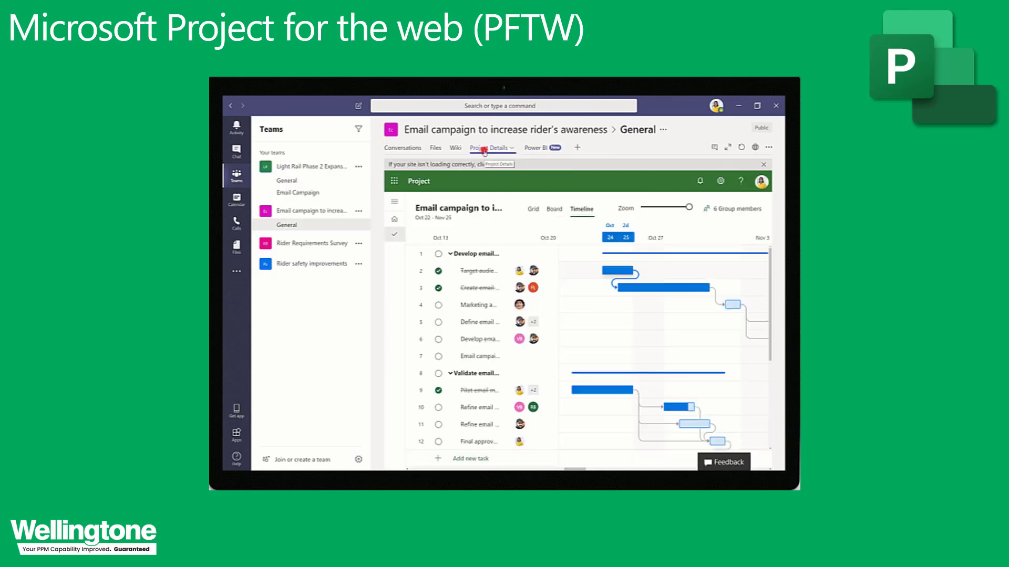
click(485, 149)
click(407, 150)
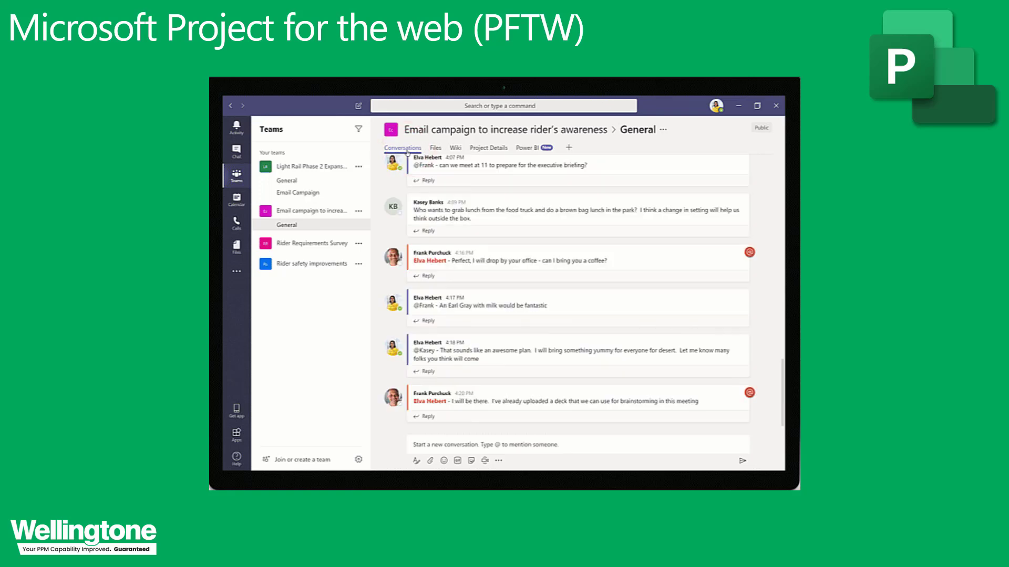
click(435, 149)
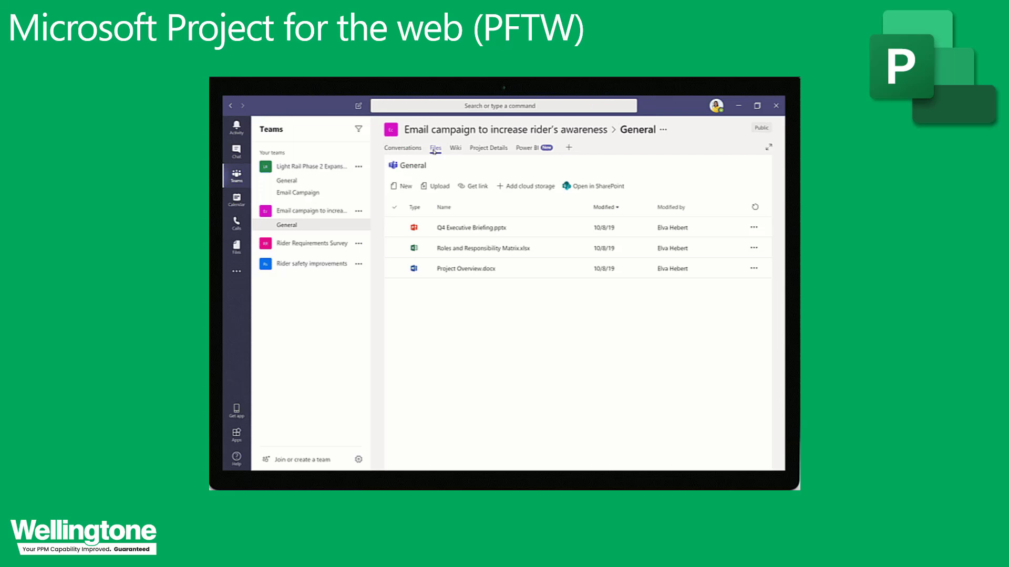
click(482, 149)
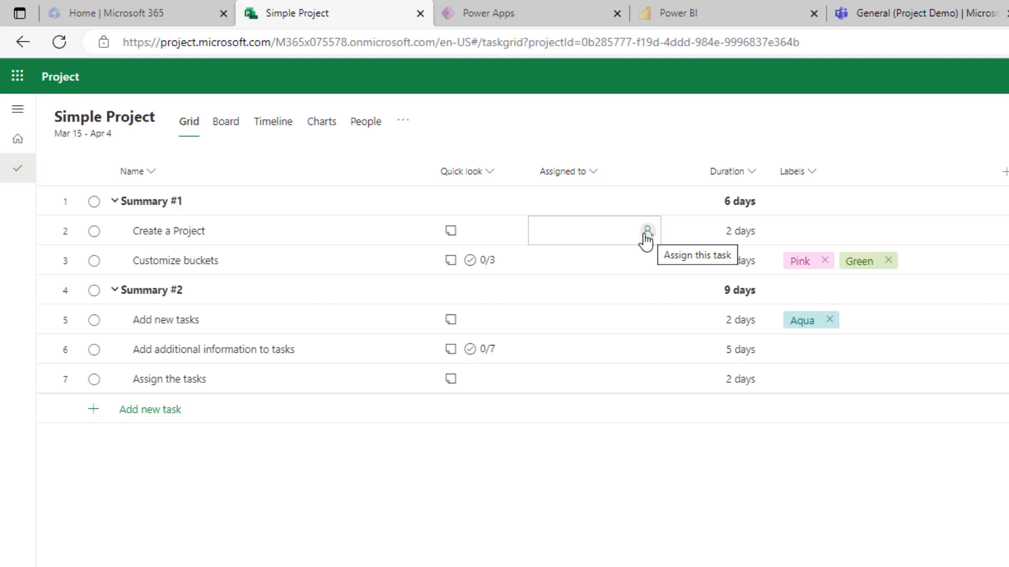
Search for a team member by name and assign them to the Create a Project task.
click(610, 232)
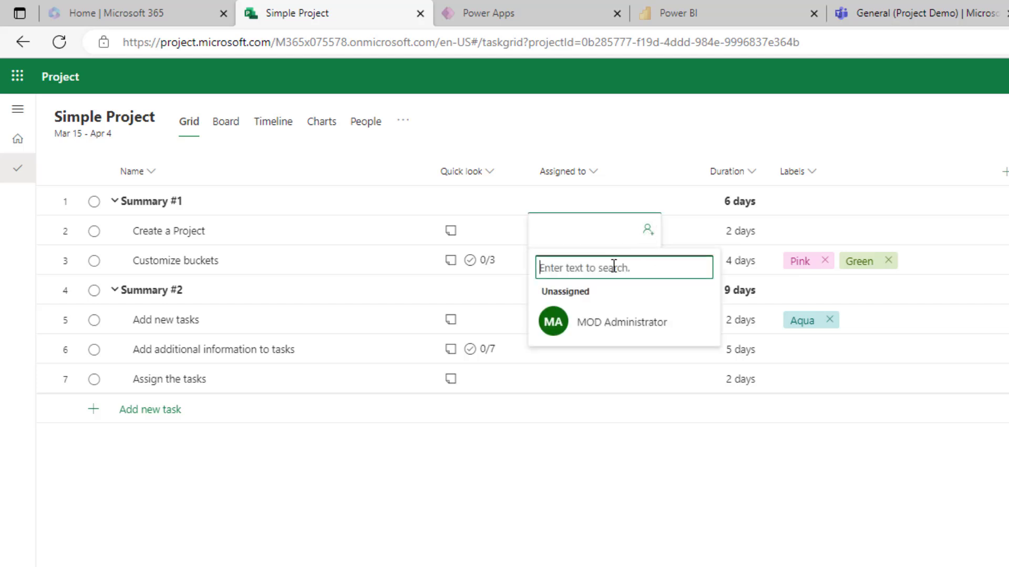
text(adele)
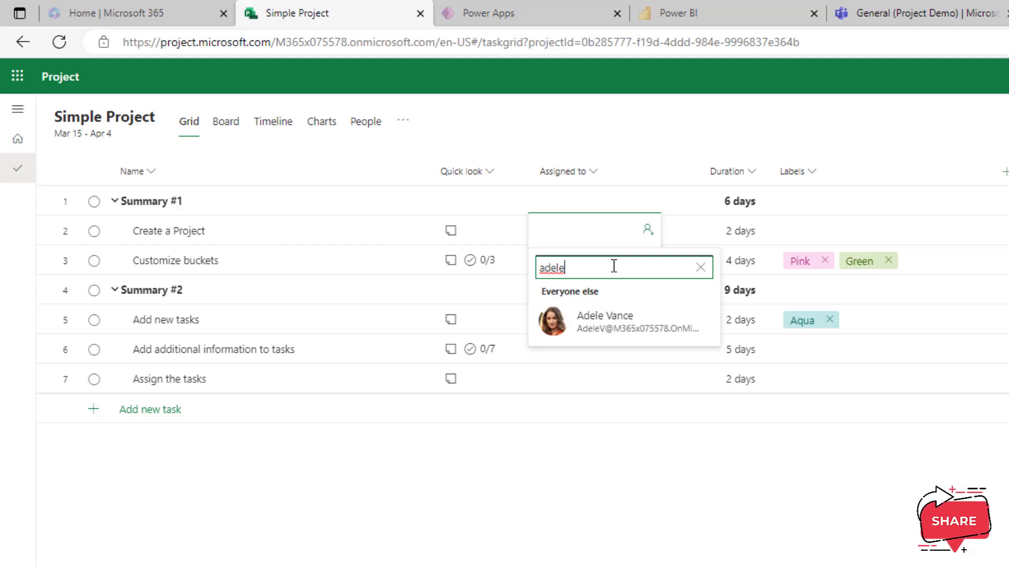
click(619, 329)
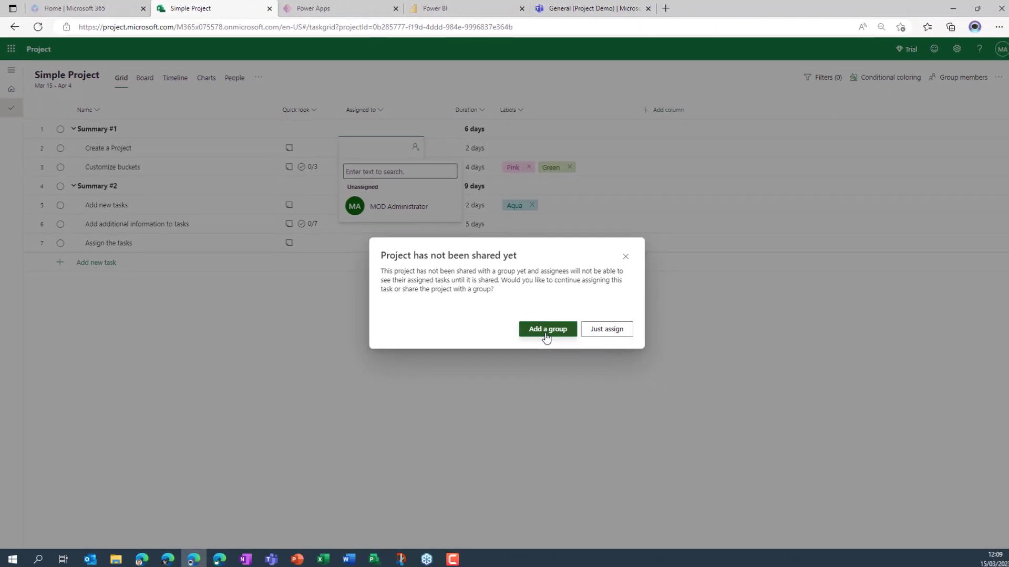
Assign the task without sharing the project, then return to the Accelerator+ browser window.
click(595, 328)
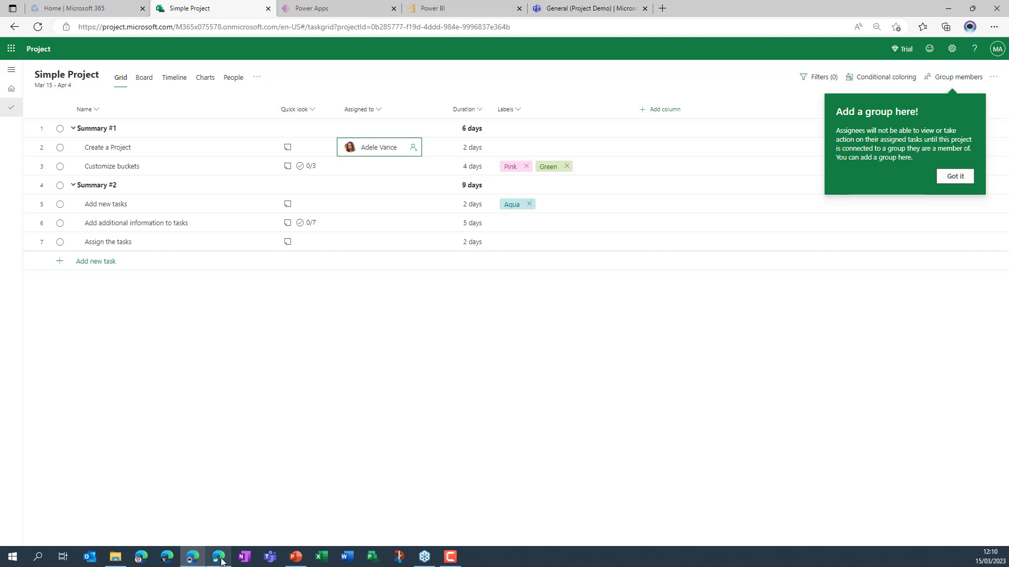
mouse_move(221, 562)
click(227, 531)
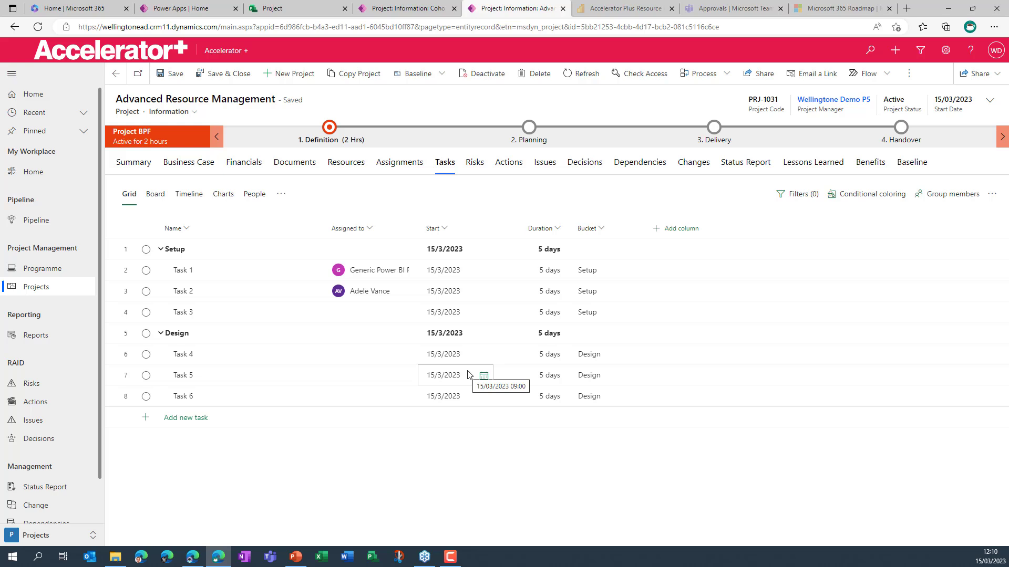
Open the Build Team dialog from the project's Resources tab.
click(333, 164)
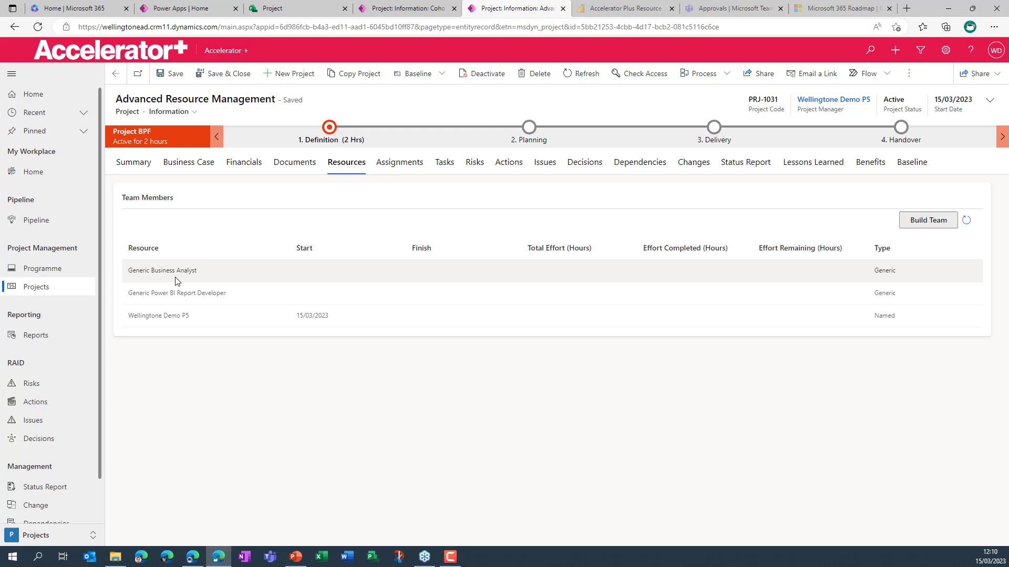
click(929, 221)
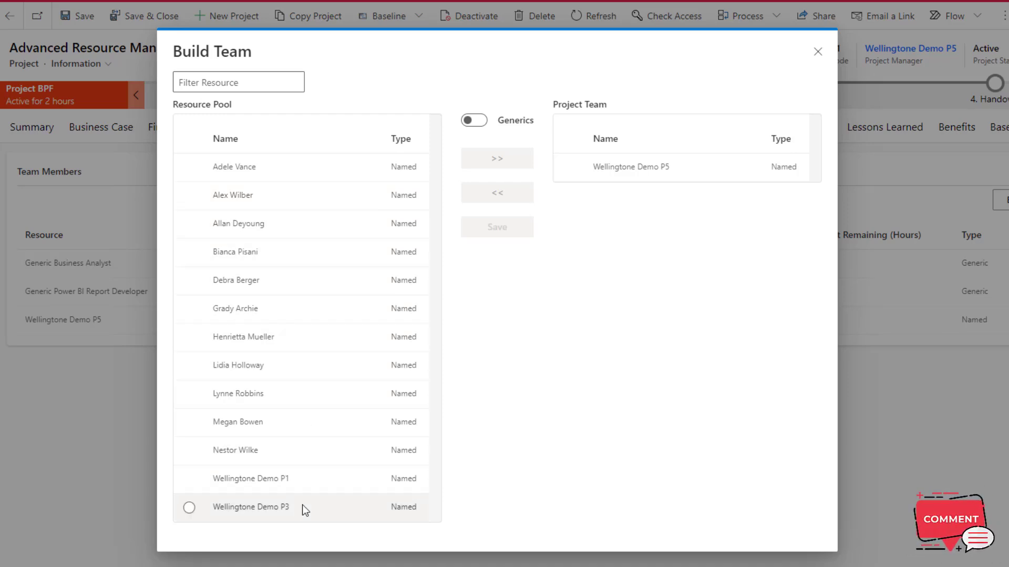
Move Generic Project Manager, Resource, Software Engineer, Tester and Trainer into the Project Team and save.
click(476, 121)
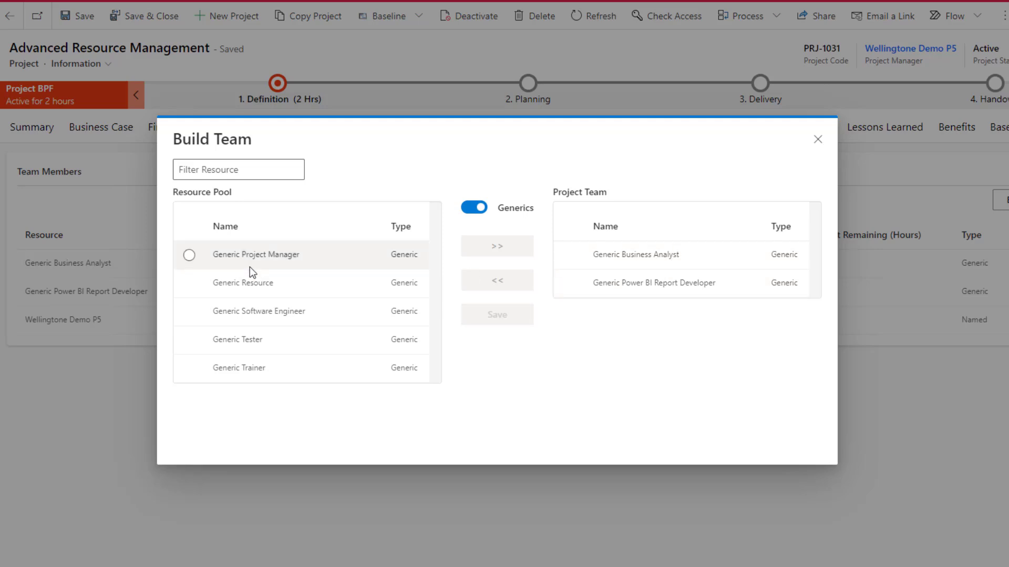
click(189, 255)
click(190, 284)
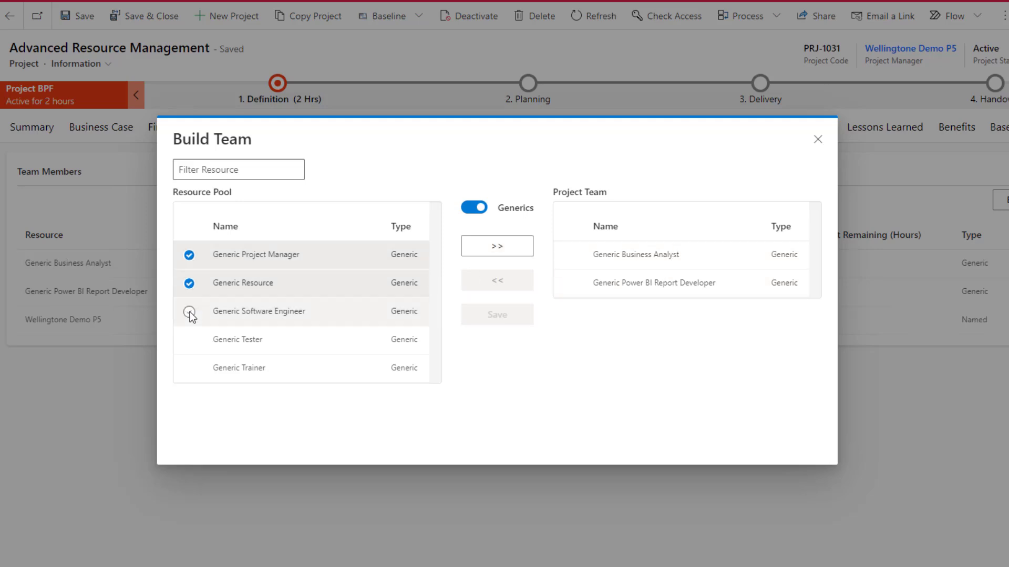
click(189, 312)
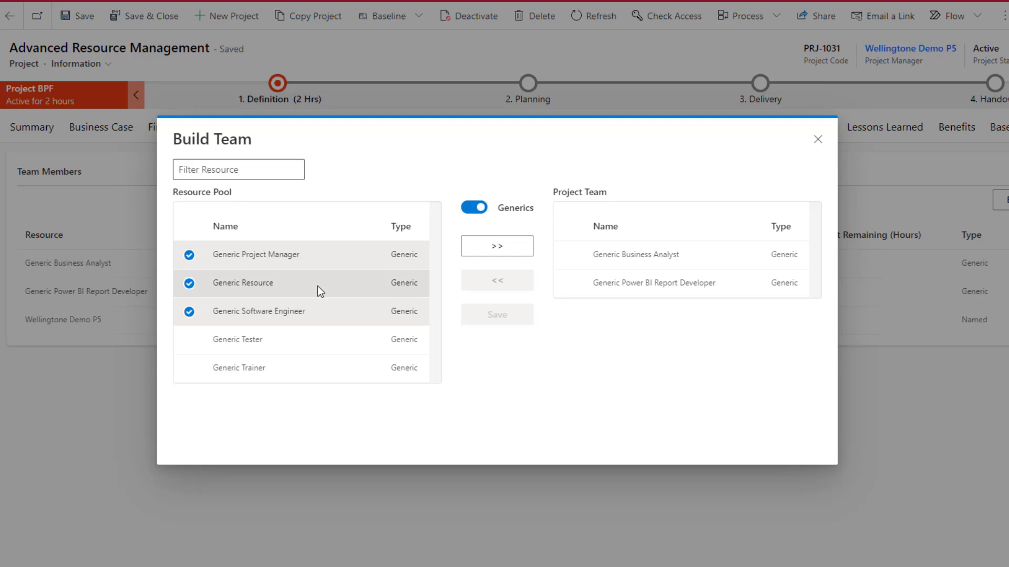
click(189, 340)
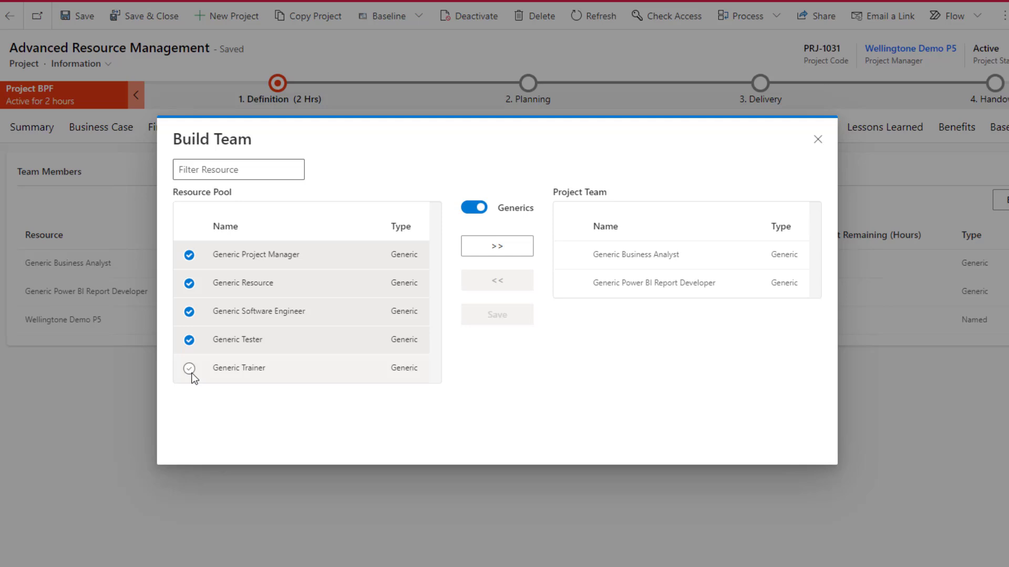
click(189, 368)
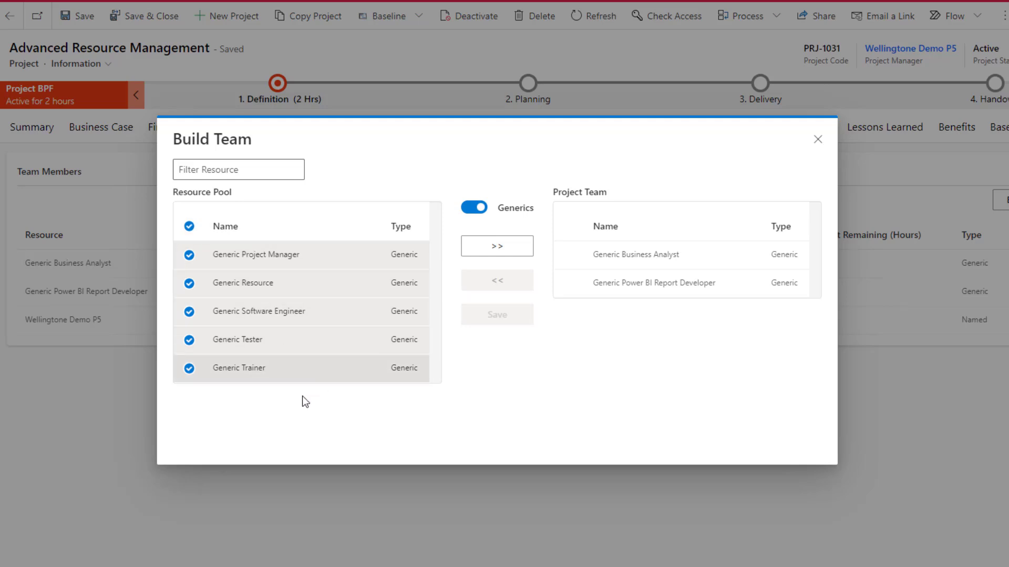
click(478, 247)
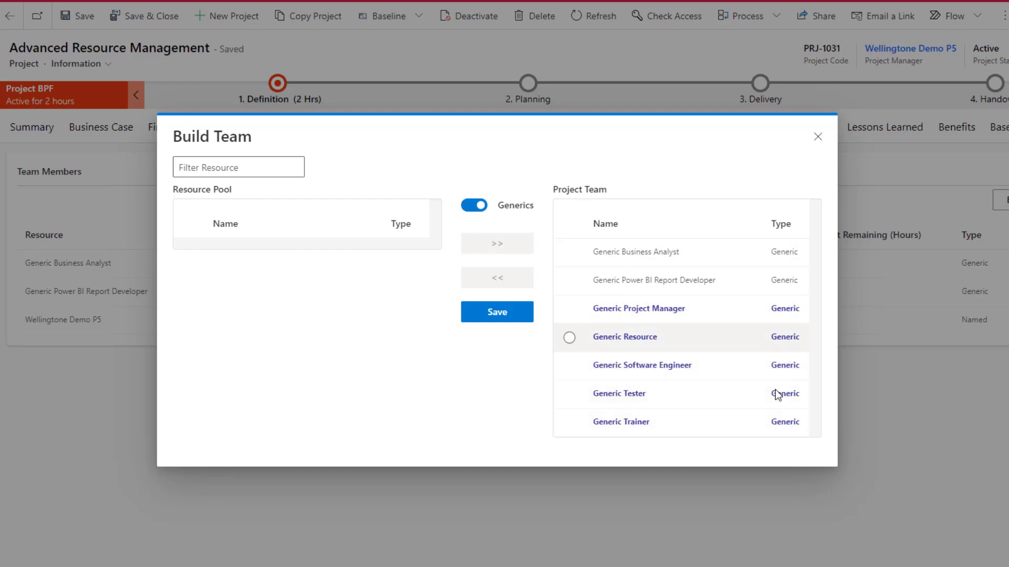
click(494, 314)
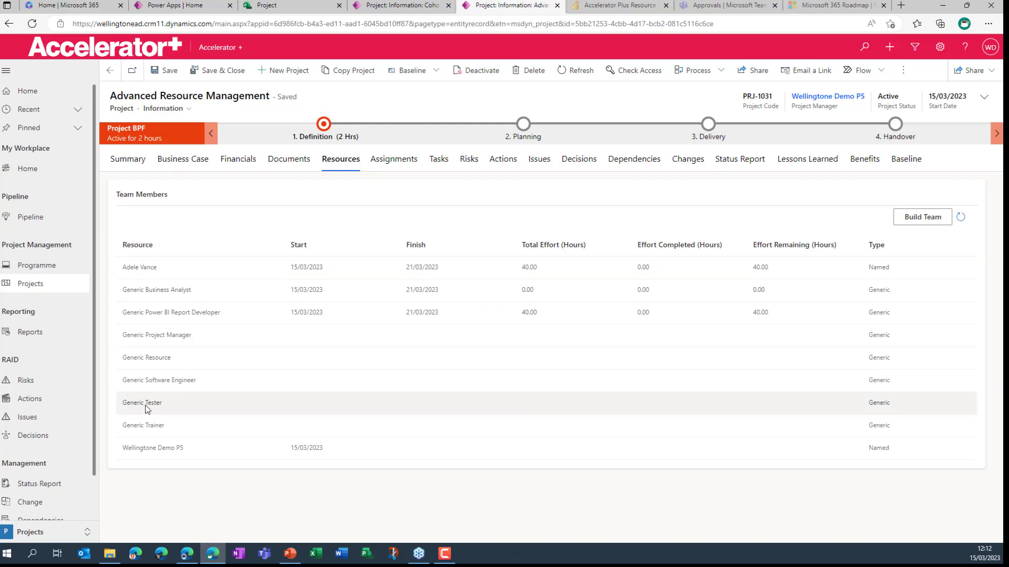
In the task list, assign Generic Trainer to Task 3 and Generic Project Manager to Task 4.
click(442, 168)
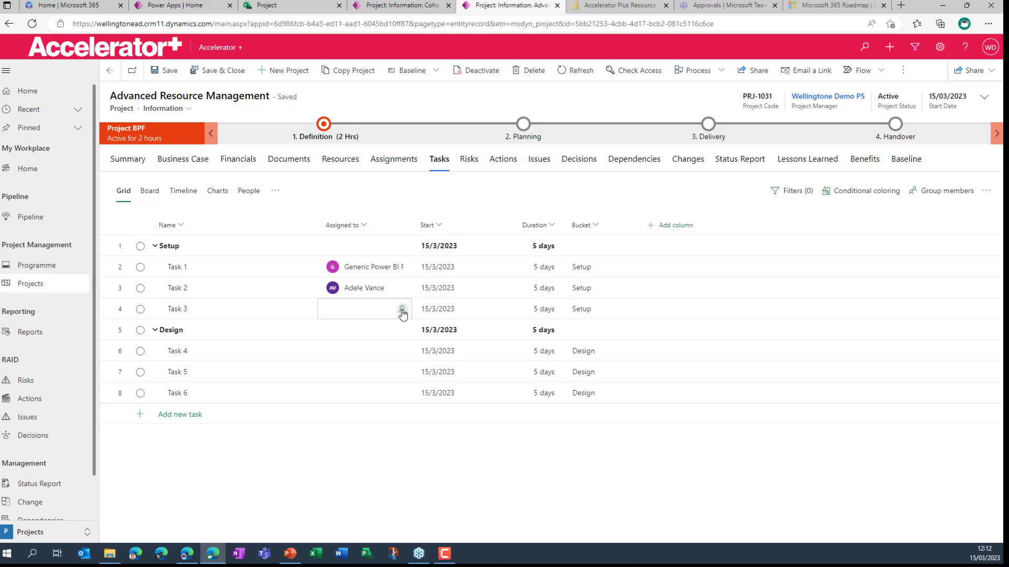
click(403, 311)
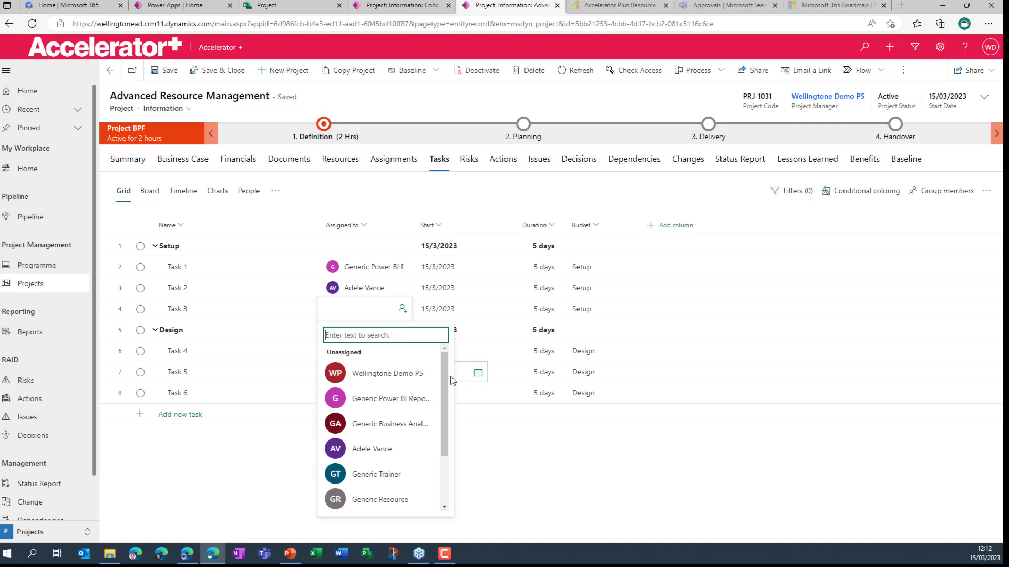
mouse_move(444, 374)
mouse_down()
mouse_move(444, 420)
mouse_move(448, 362)
mouse_up()
click(376, 475)
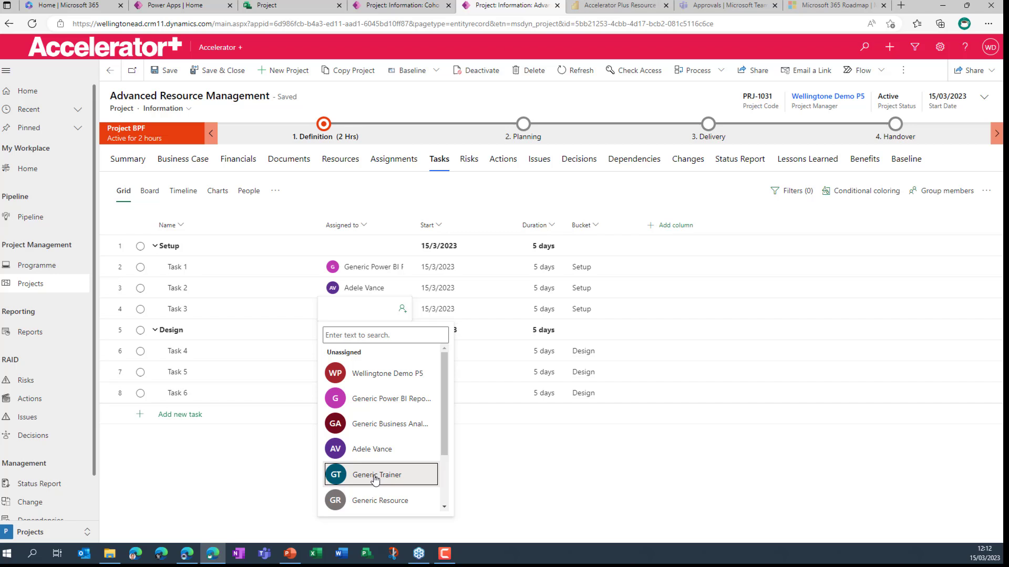
click(407, 352)
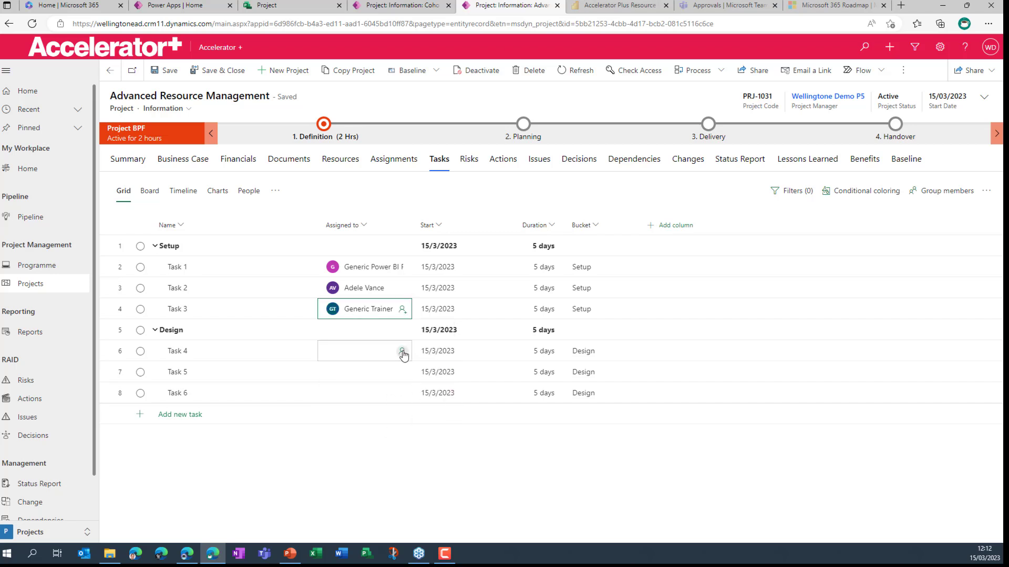
click(403, 351)
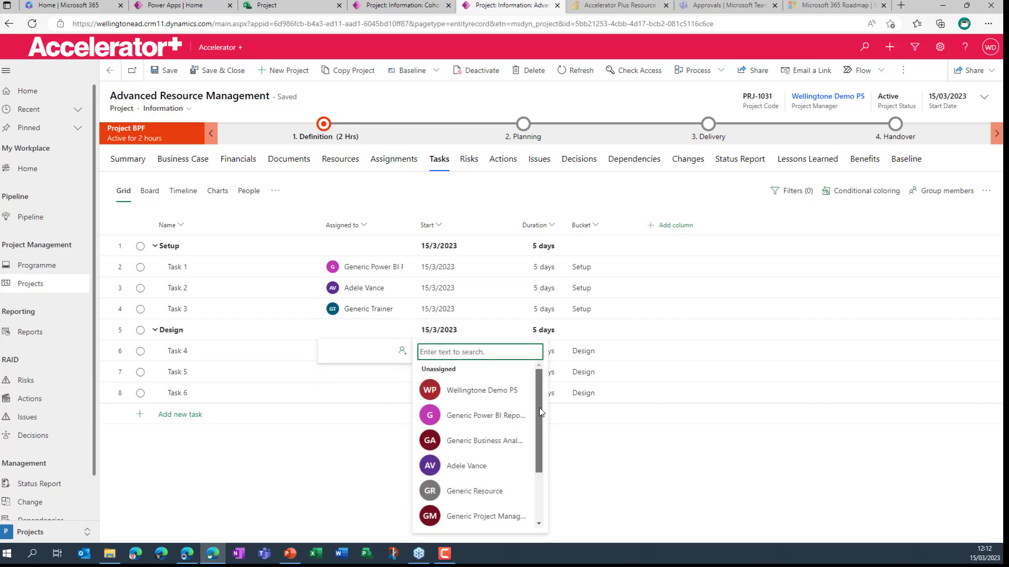
scroll(538, 407, down, 3)
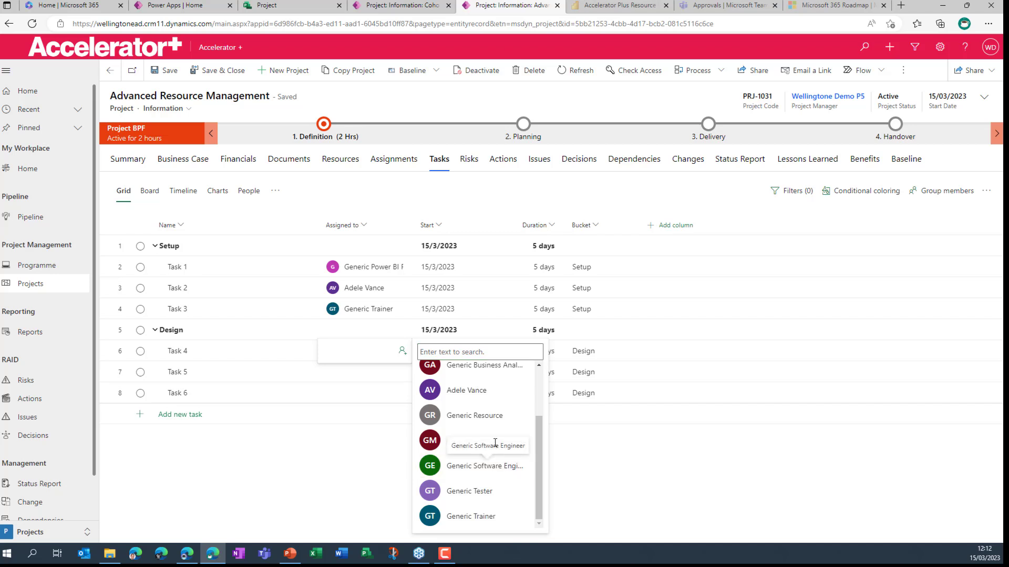
click(445, 445)
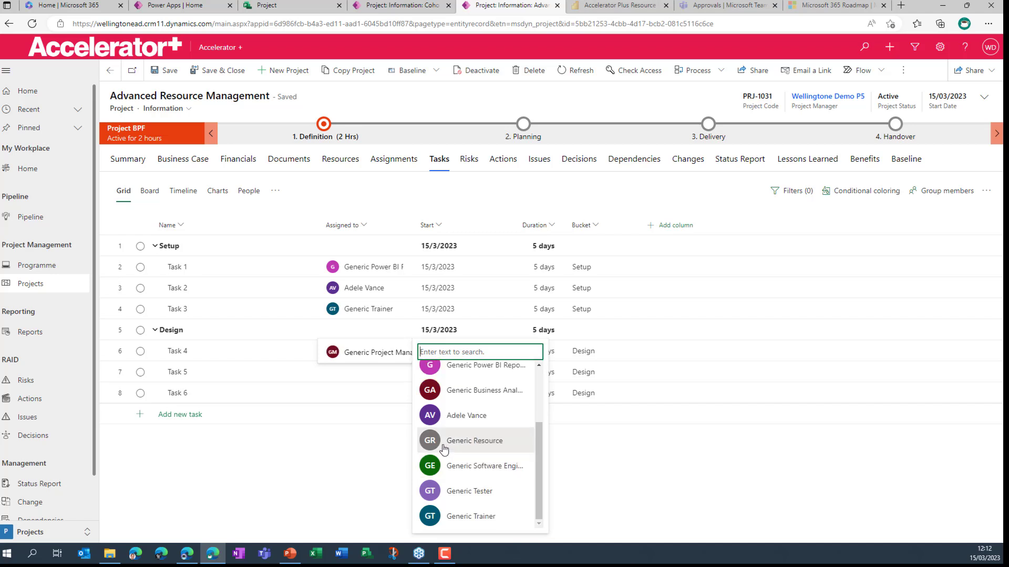
Assign Generic Tester to Task 5 and Generic Software Engineer to Task 6.
click(402, 372)
click(403, 370)
scroll(494, 483, down, 3)
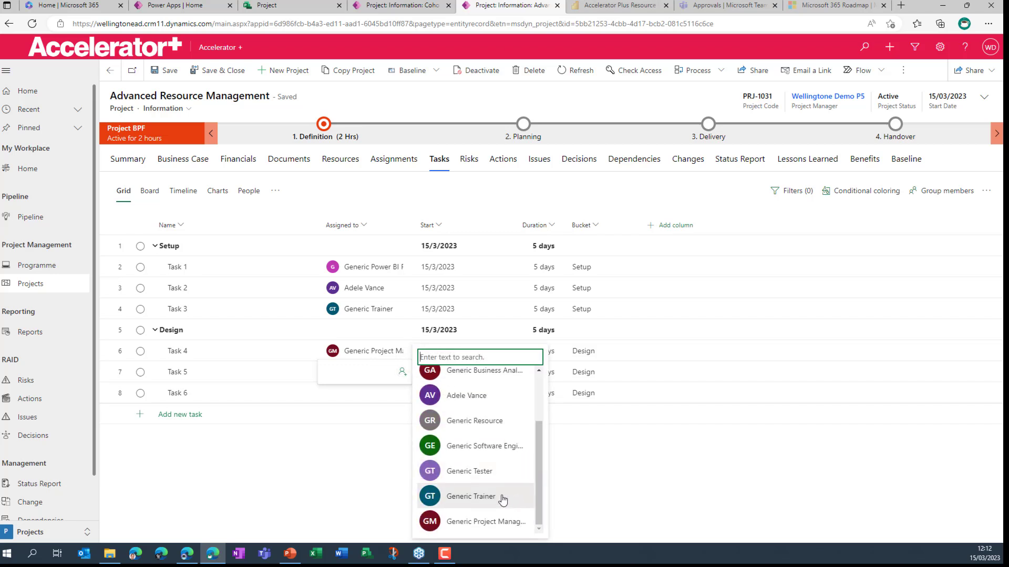
click(487, 471)
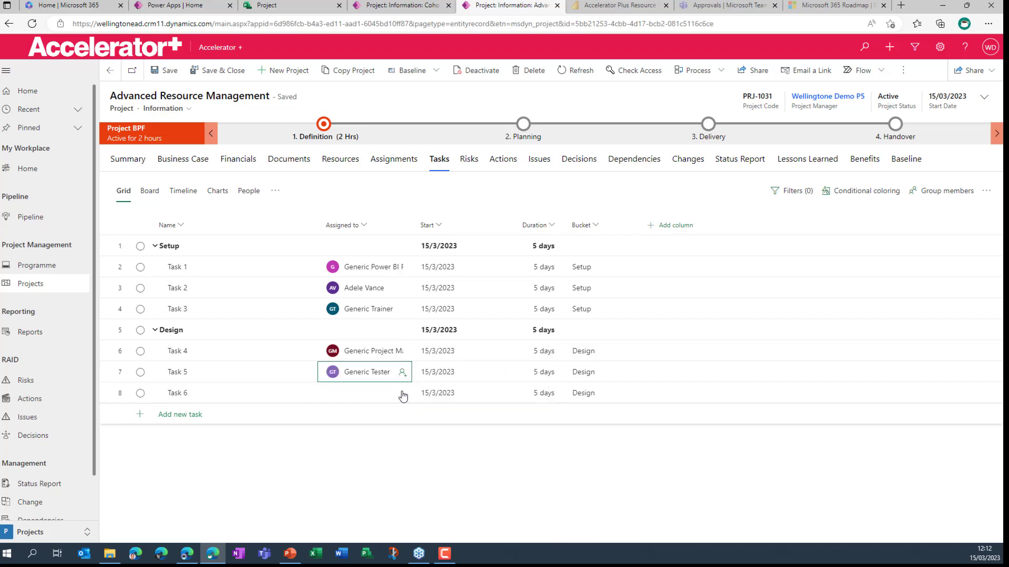
click(402, 394)
click(402, 394)
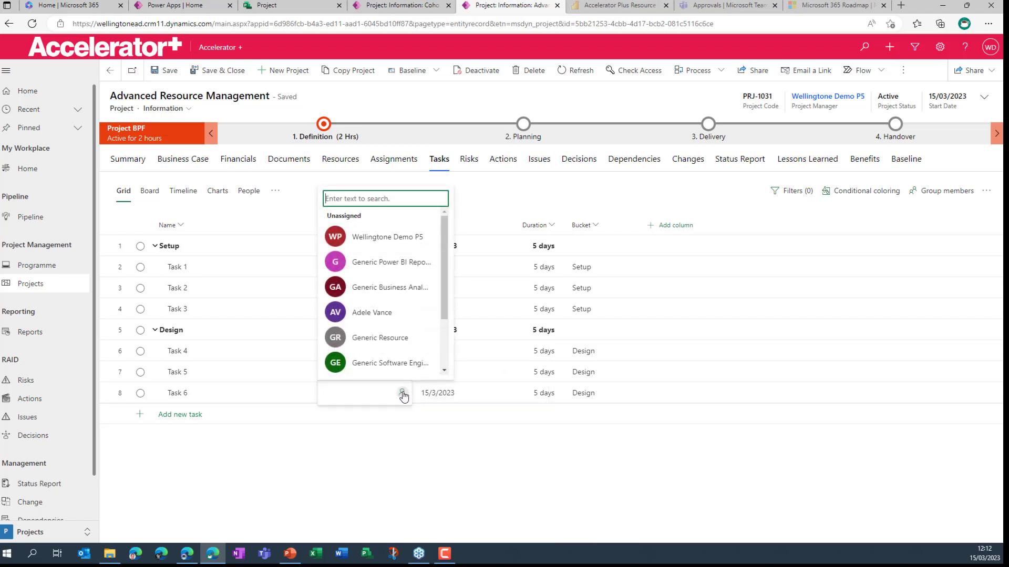
click(394, 362)
click(383, 160)
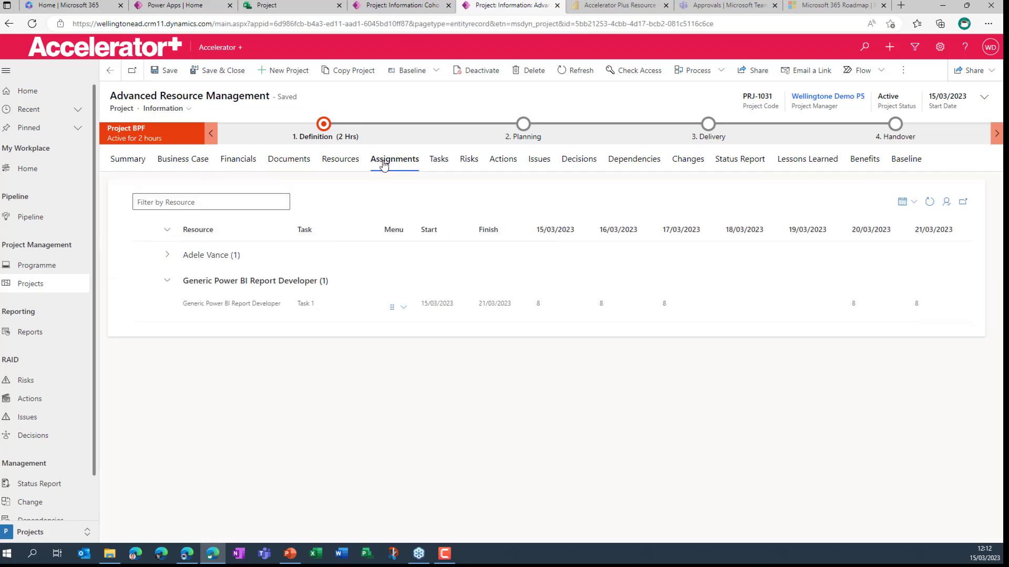
Refresh the assignments grid and expand every resource group to show each 8-hour daily booking.
click(929, 202)
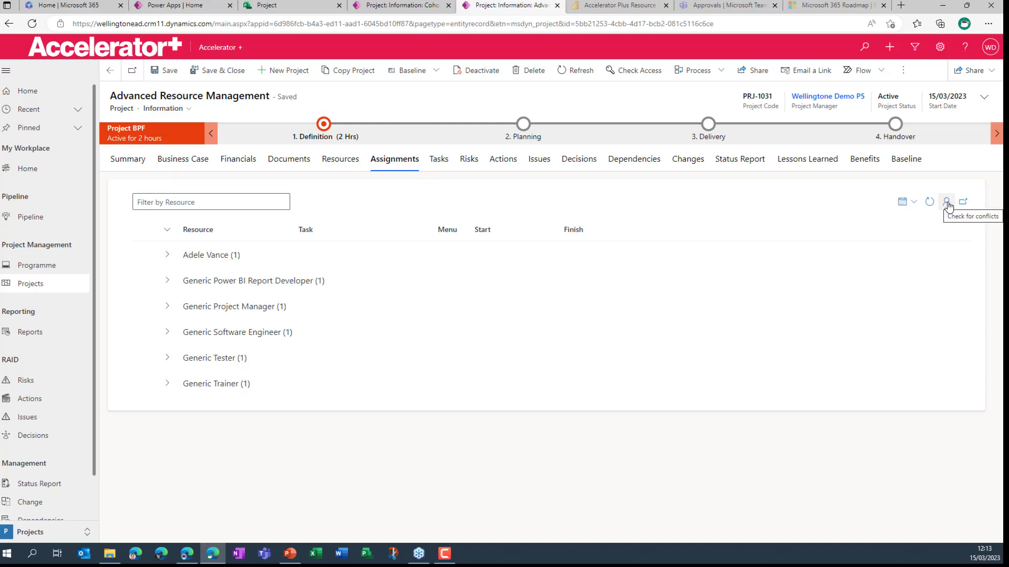
click(168, 231)
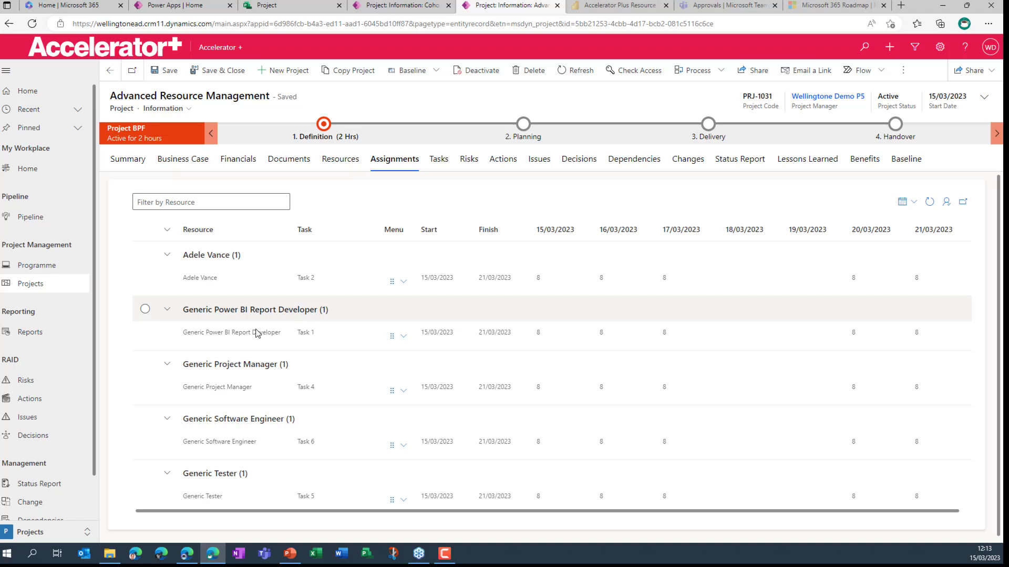
scroll(267, 452, down, 1)
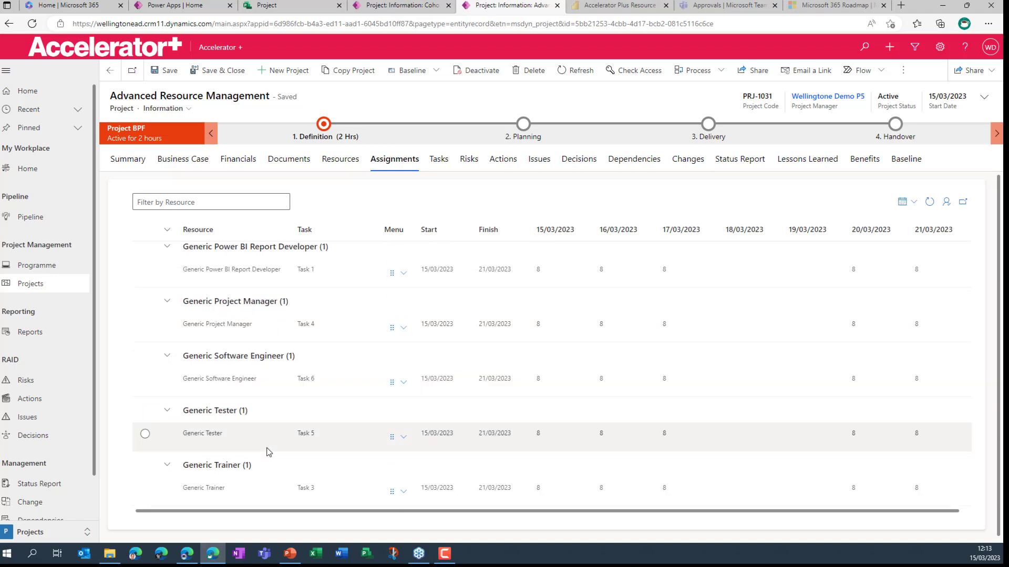
scroll(265, 454, up, 1)
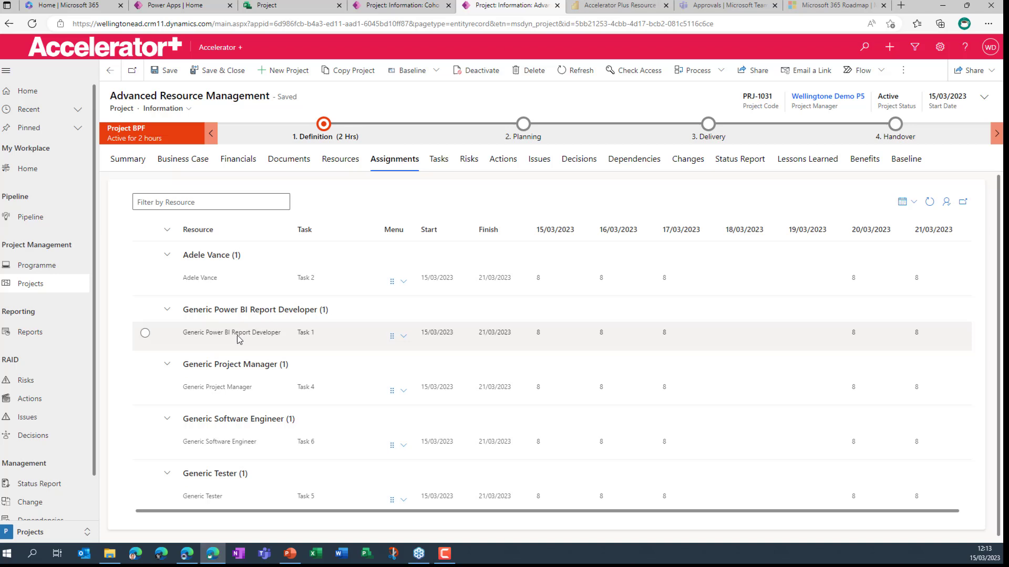
click(404, 340)
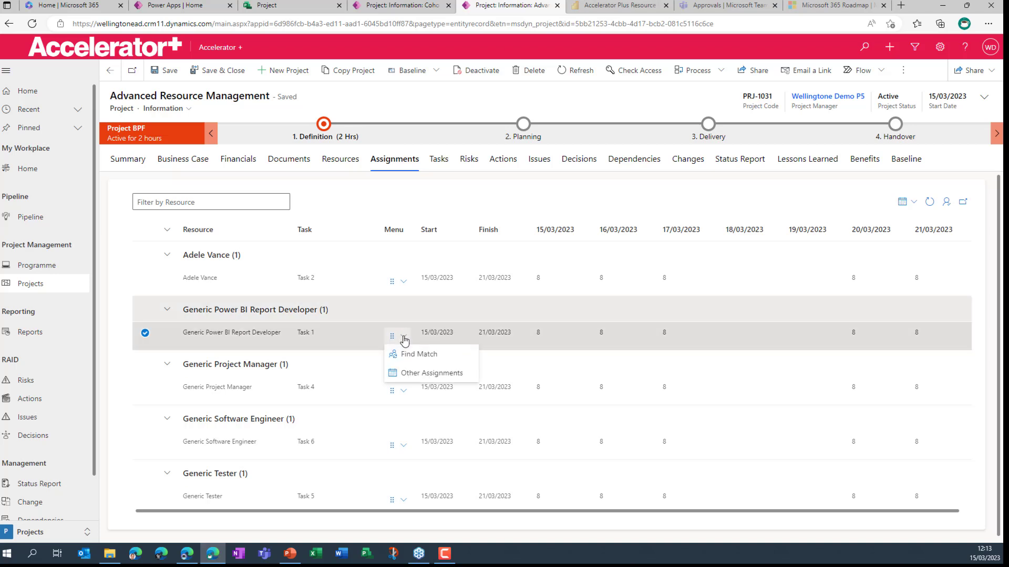
Find named matches for the Power BI Report Developer role and compare both candidates' Task 1 availability.
click(431, 359)
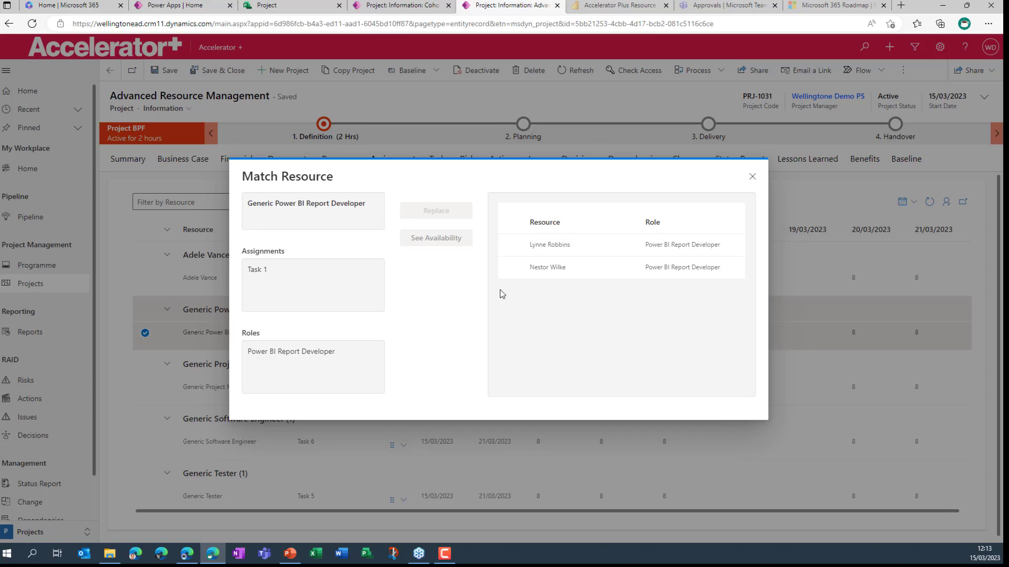
click(511, 246)
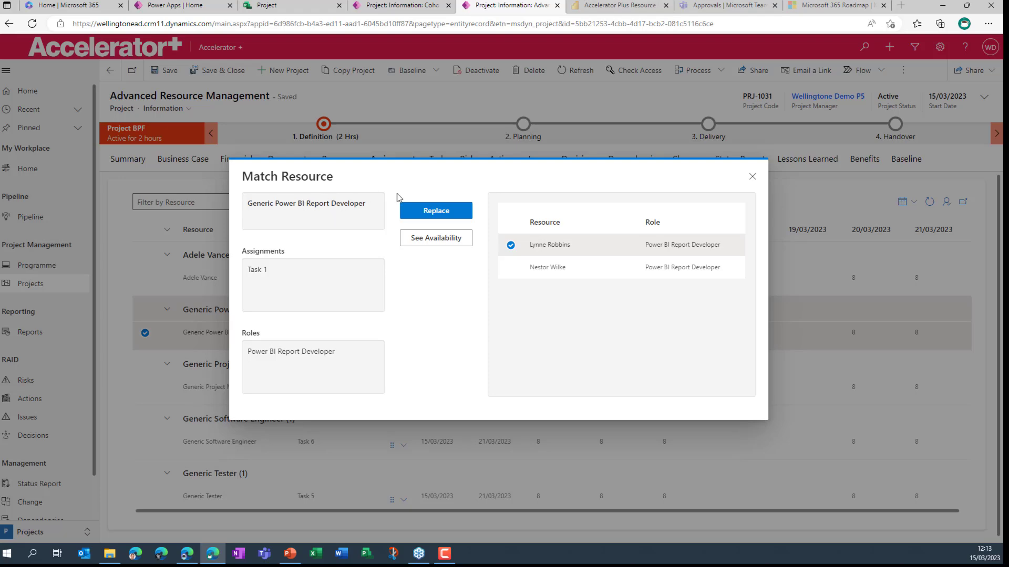
click(510, 268)
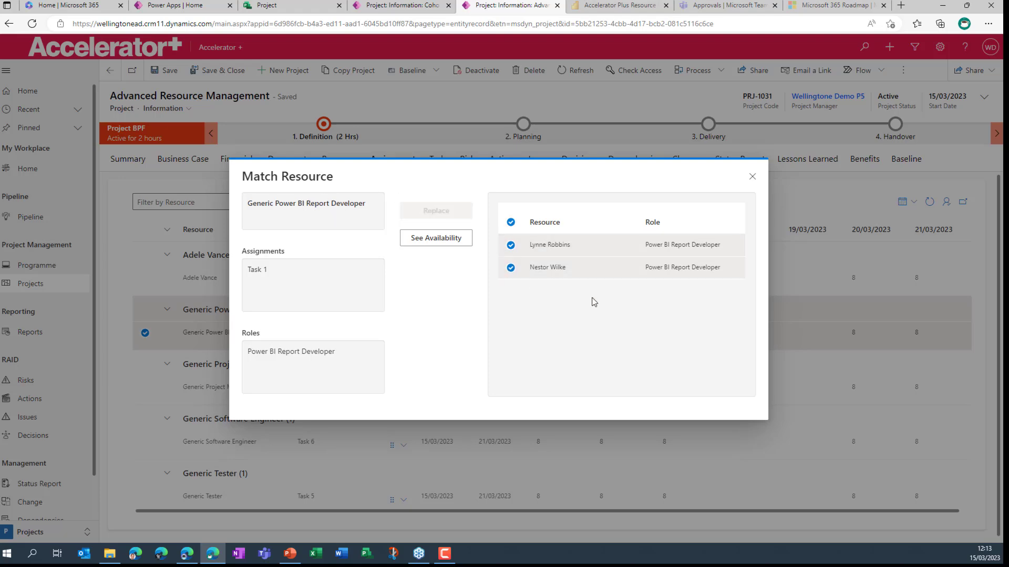
click(429, 239)
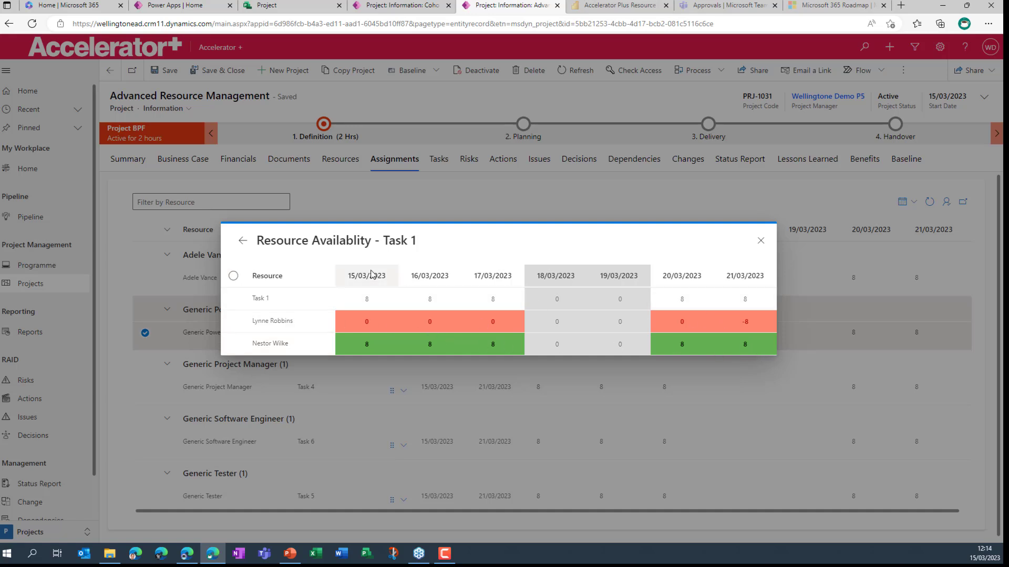
click(243, 240)
Replace the generic resource on Task 1 with the chosen named developer and confirm.
click(510, 268)
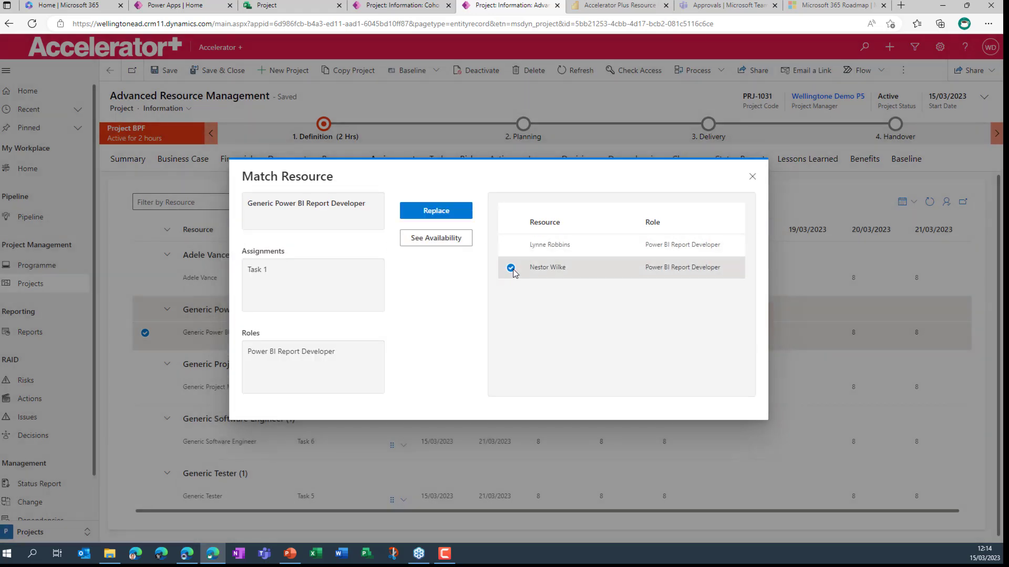
click(433, 214)
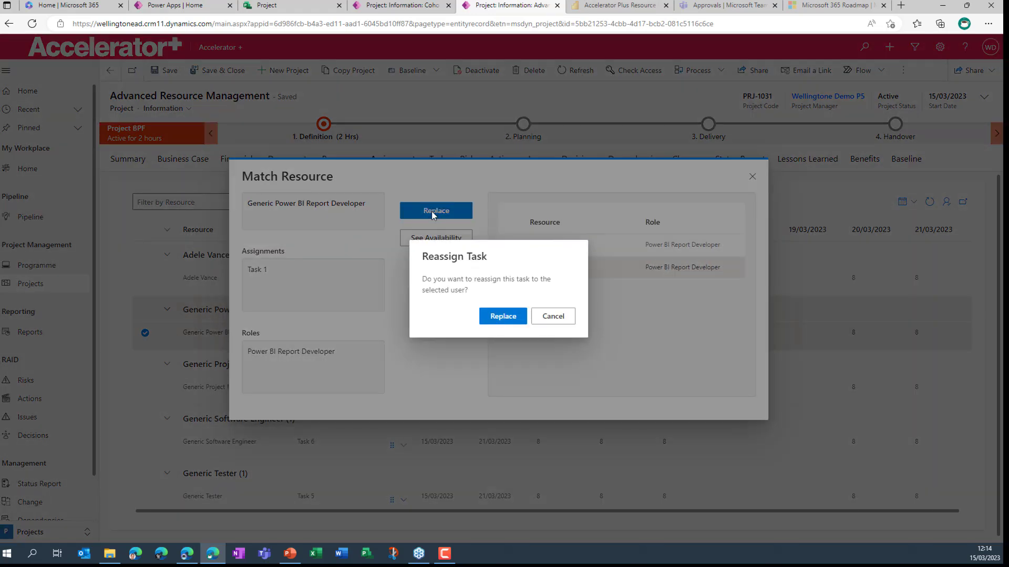
click(508, 318)
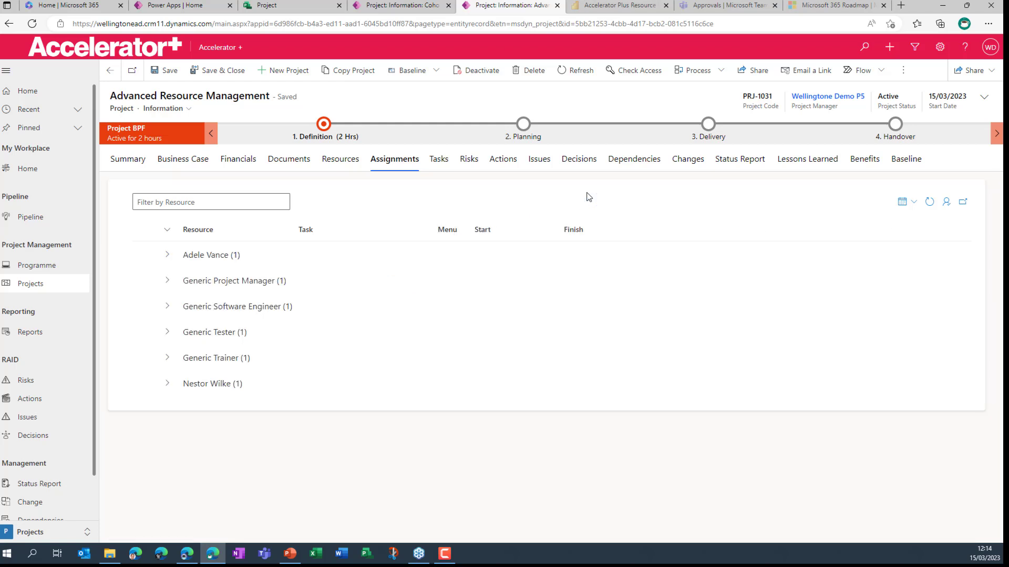
Run Check for conflicts on the assignments and expand all groups to reveal flagged tasks.
click(440, 160)
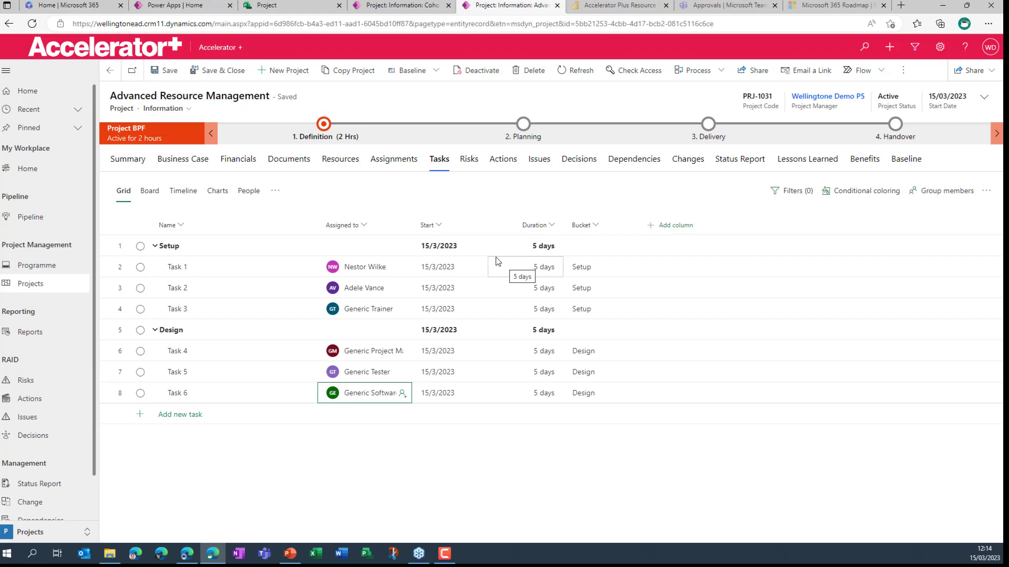
click(391, 160)
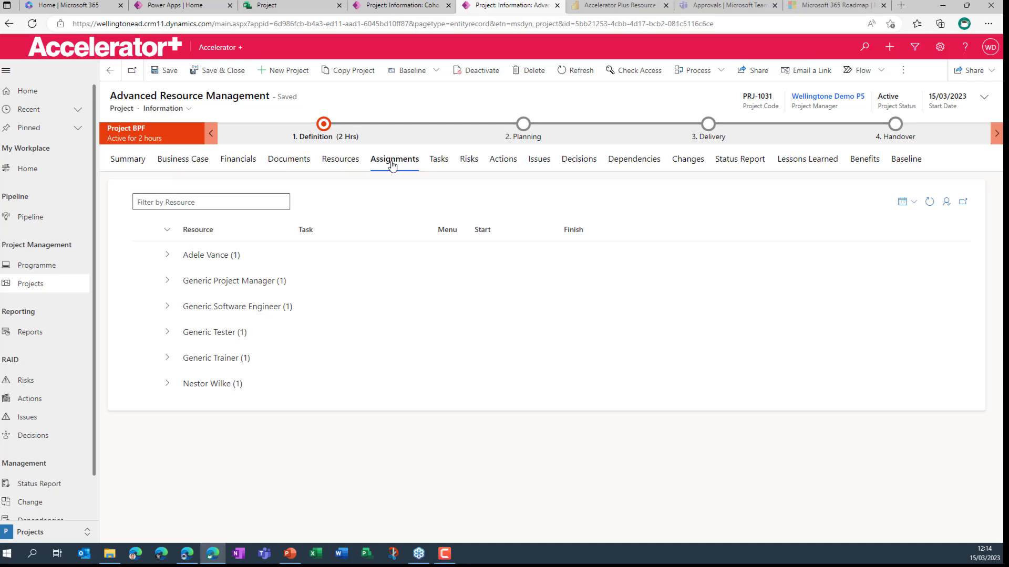
click(946, 204)
click(168, 231)
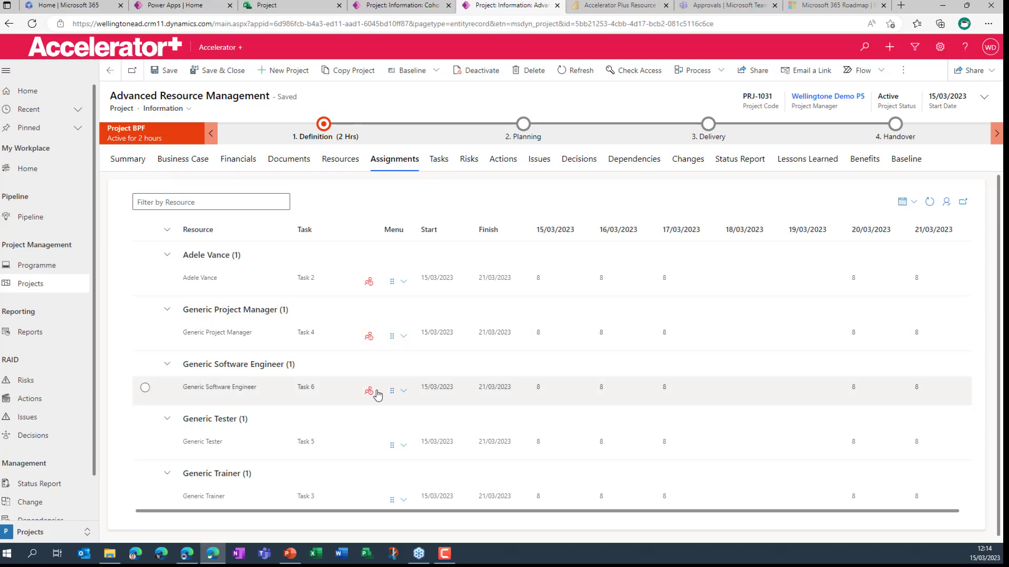
click(369, 284)
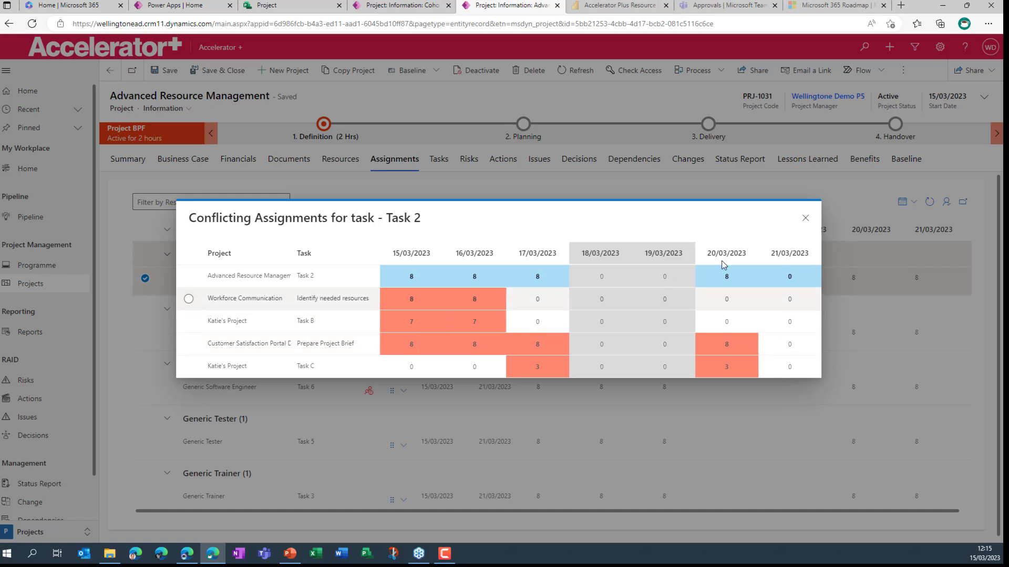
click(806, 219)
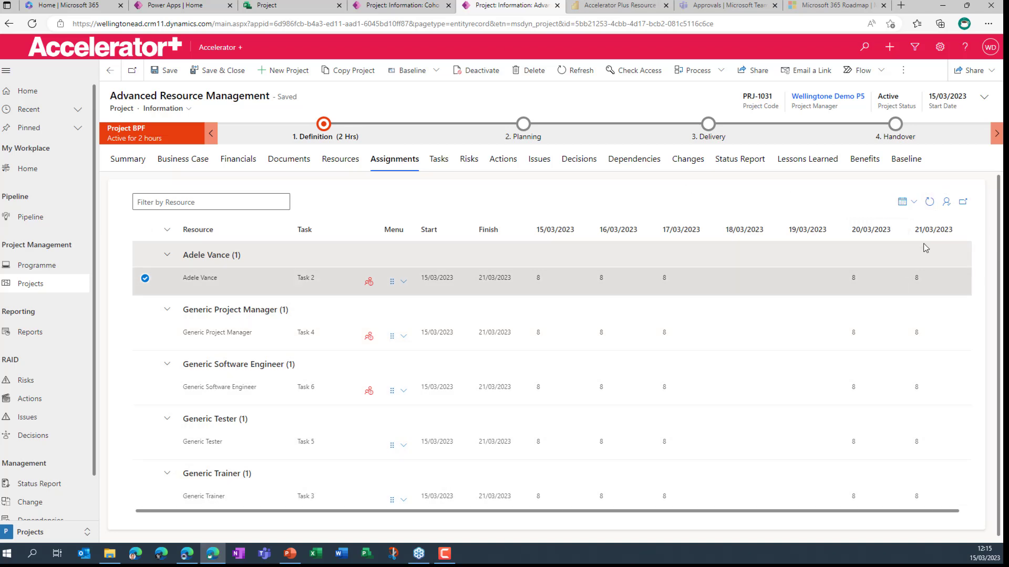
click(963, 204)
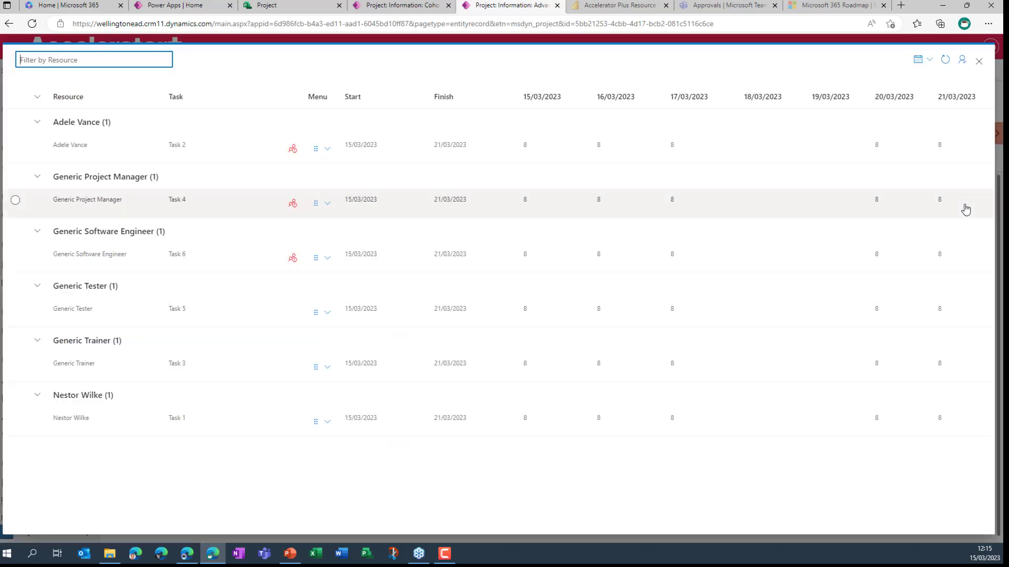
click(924, 59)
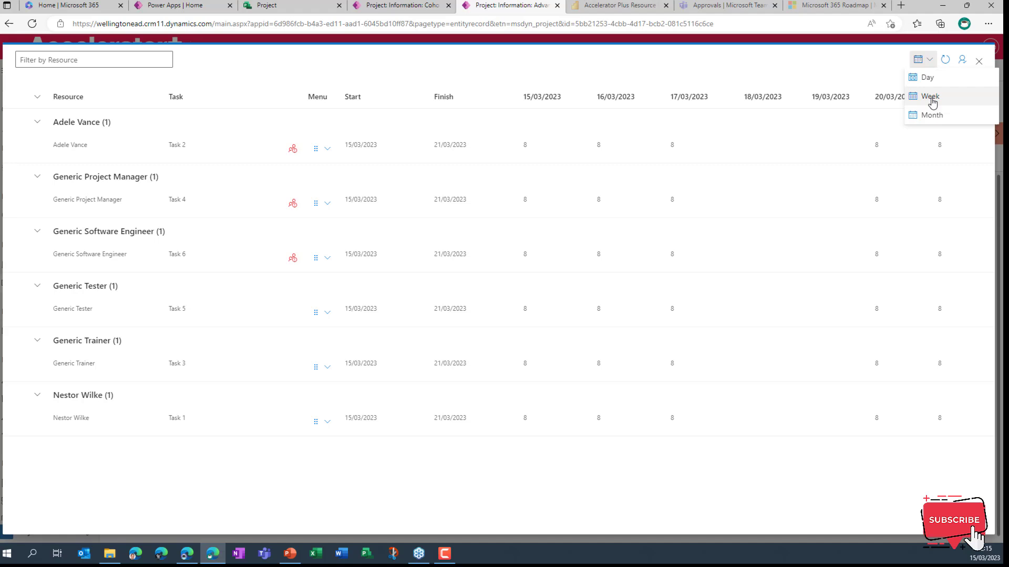
click(866, 68)
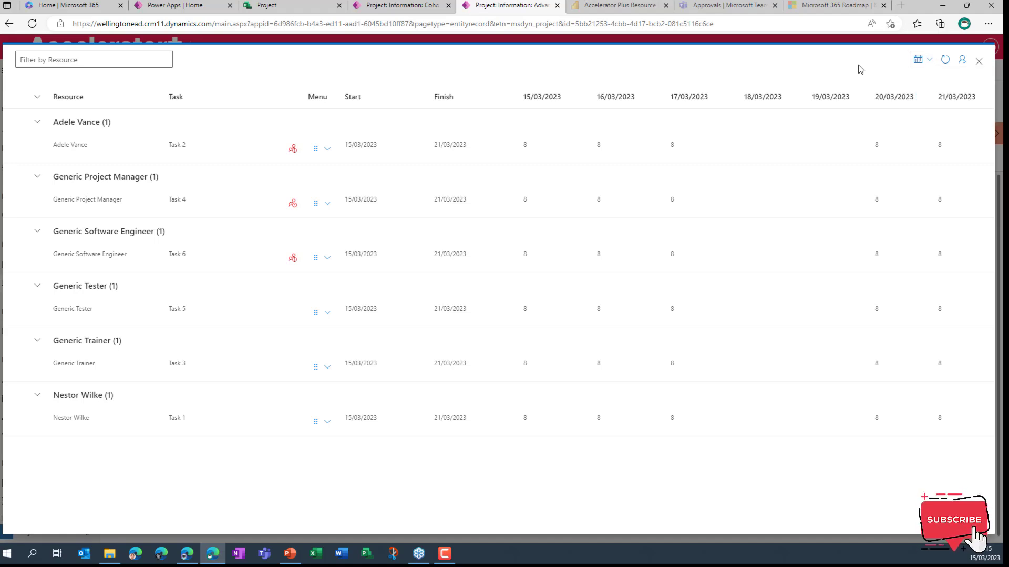
click(979, 64)
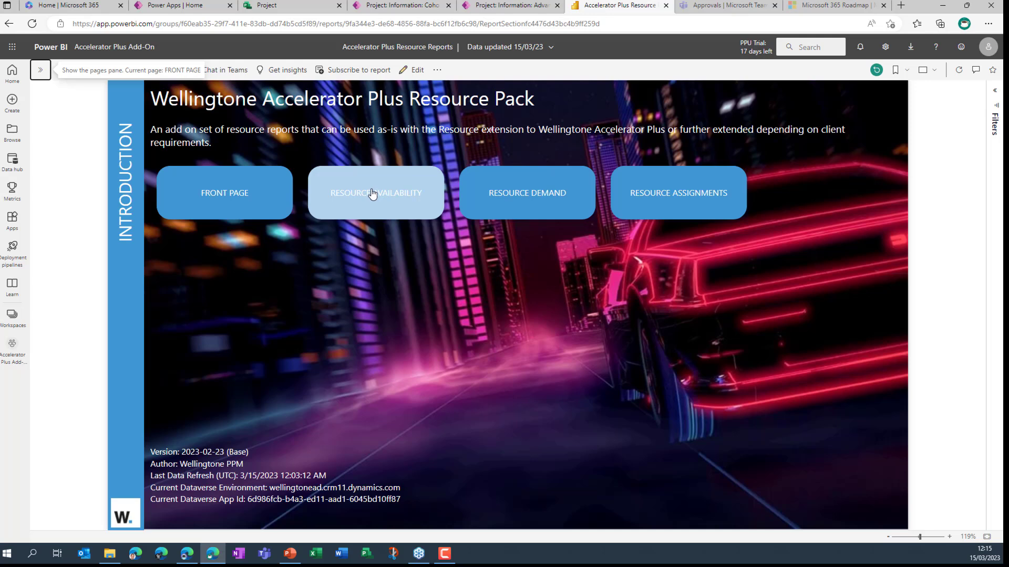
Browse the Resource Availability page and its Category filter, then switch to the Resource Demand page.
click(371, 194)
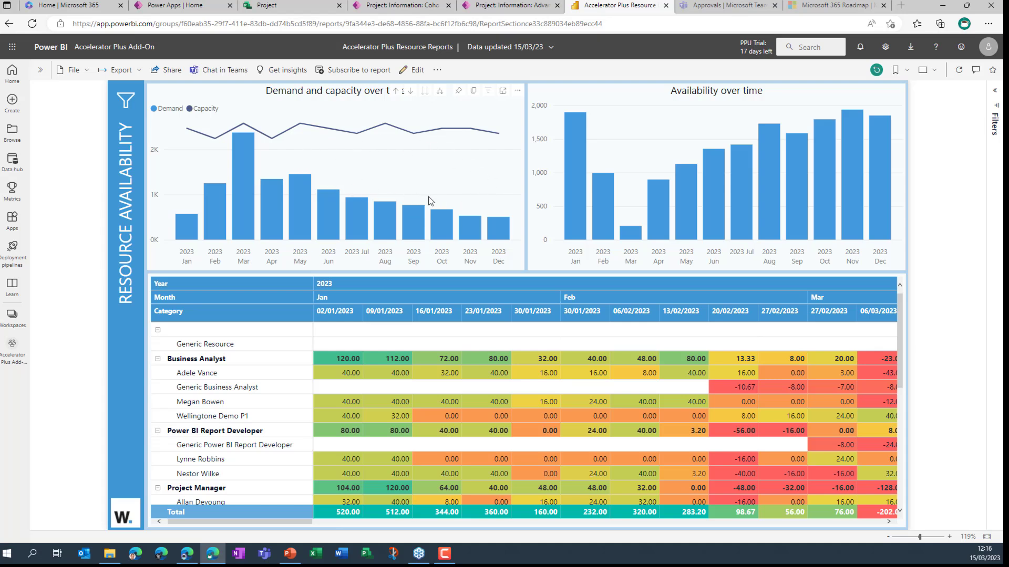
click(125, 100)
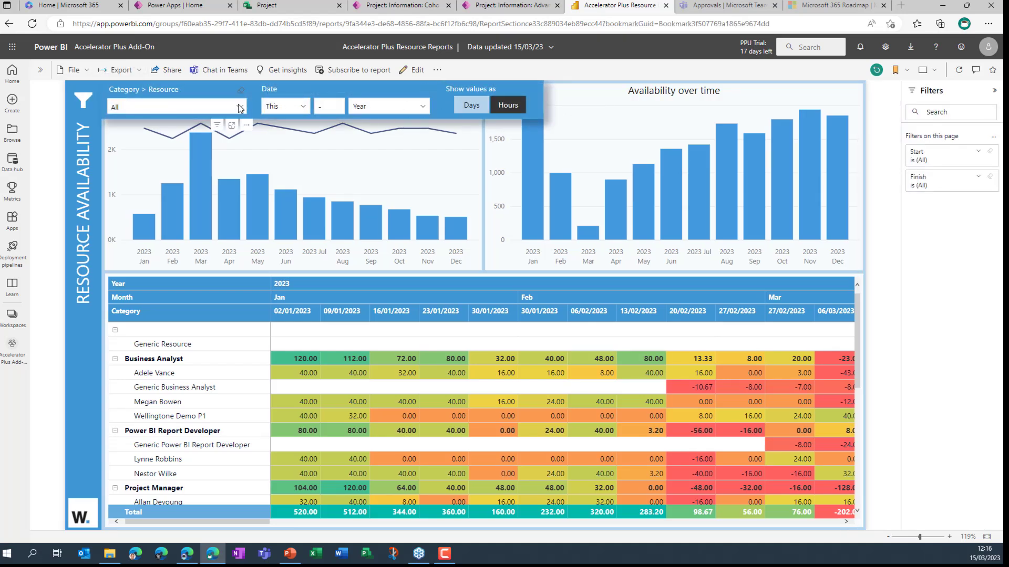
click(239, 108)
click(82, 98)
click(40, 70)
click(60, 141)
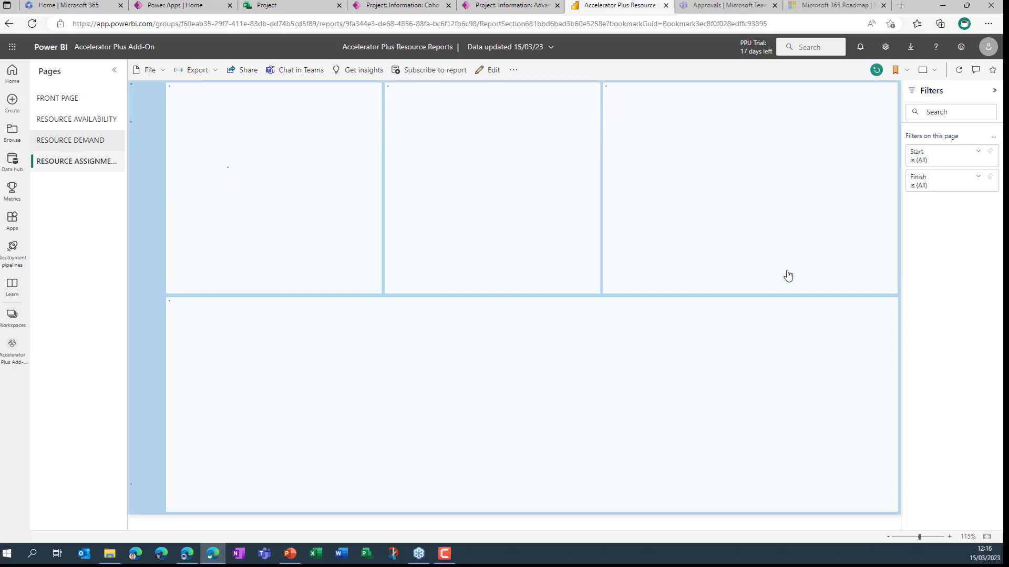
Filter Resource Demand to one resource's donut slice and expand her row to list ten projects.
click(117, 71)
click(90, 102)
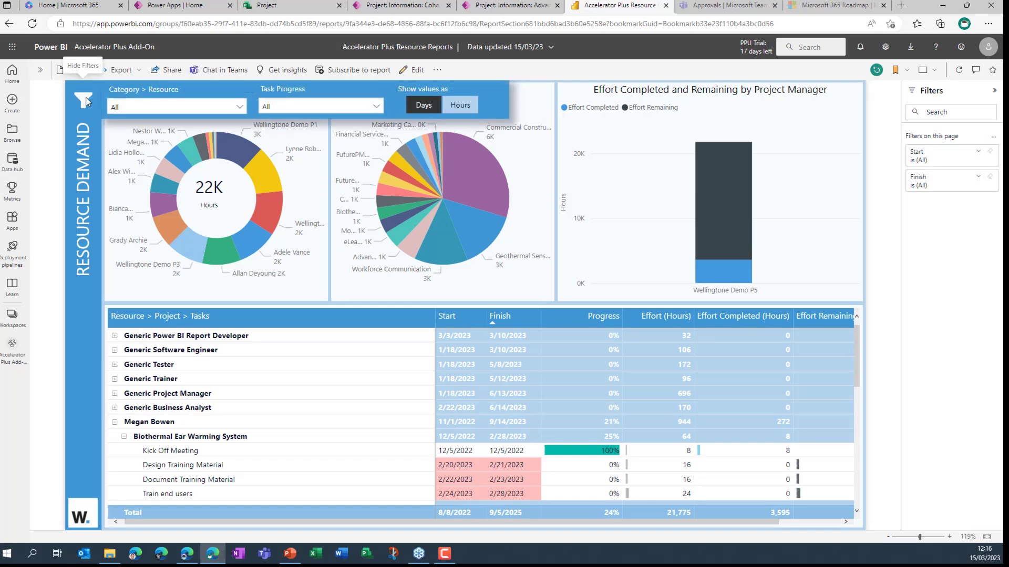
click(88, 102)
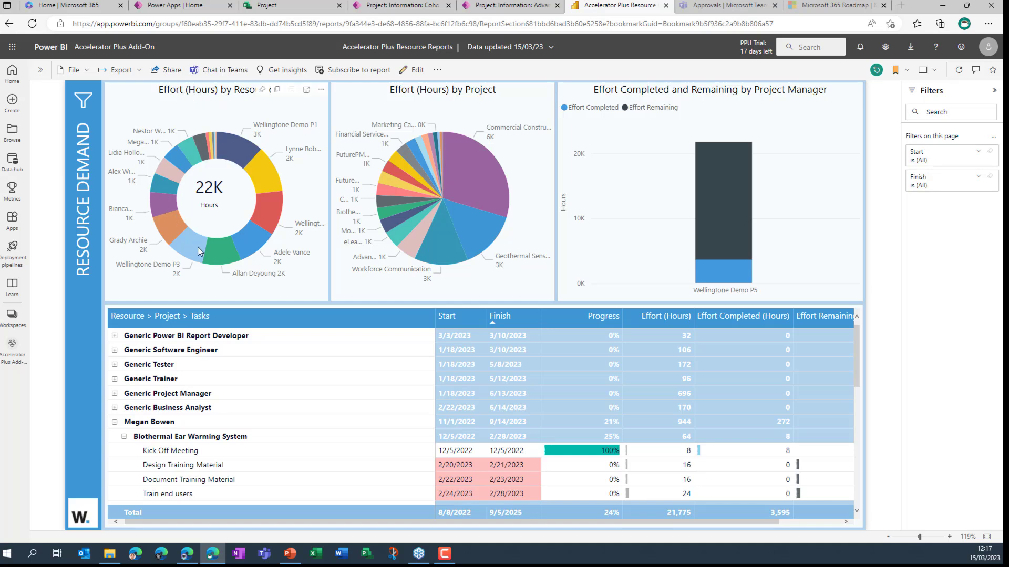
click(266, 169)
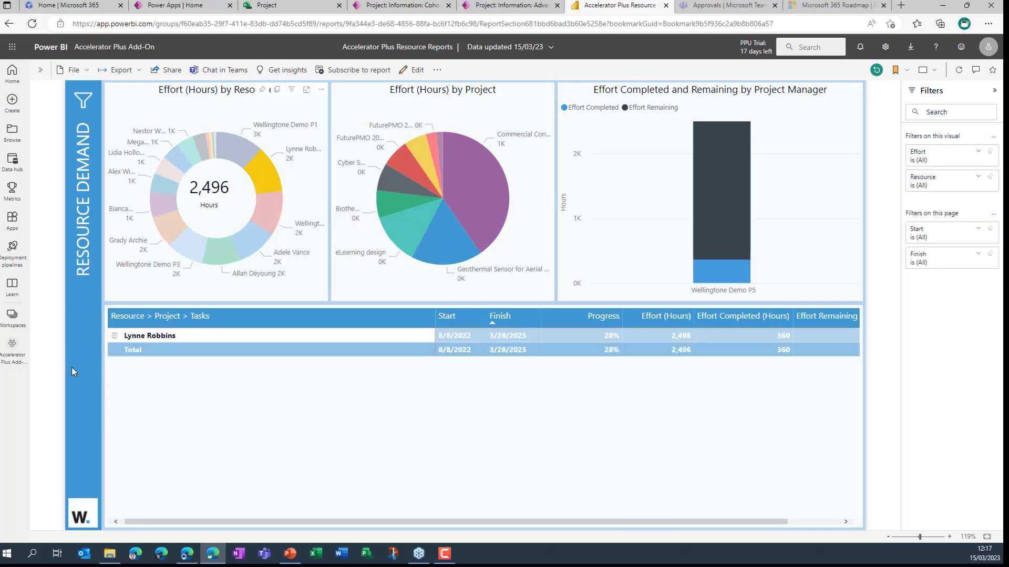
click(115, 336)
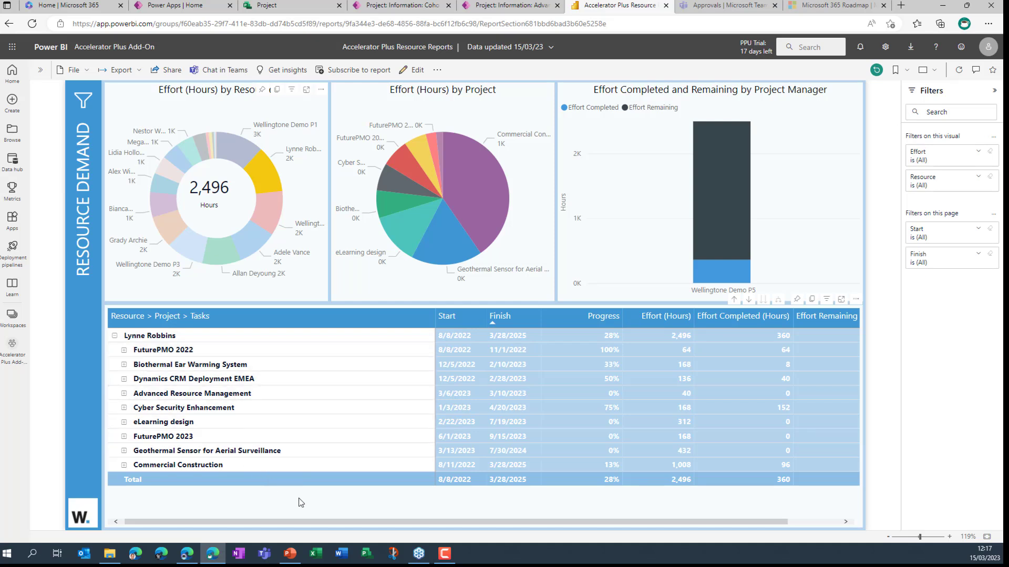
click(292, 560)
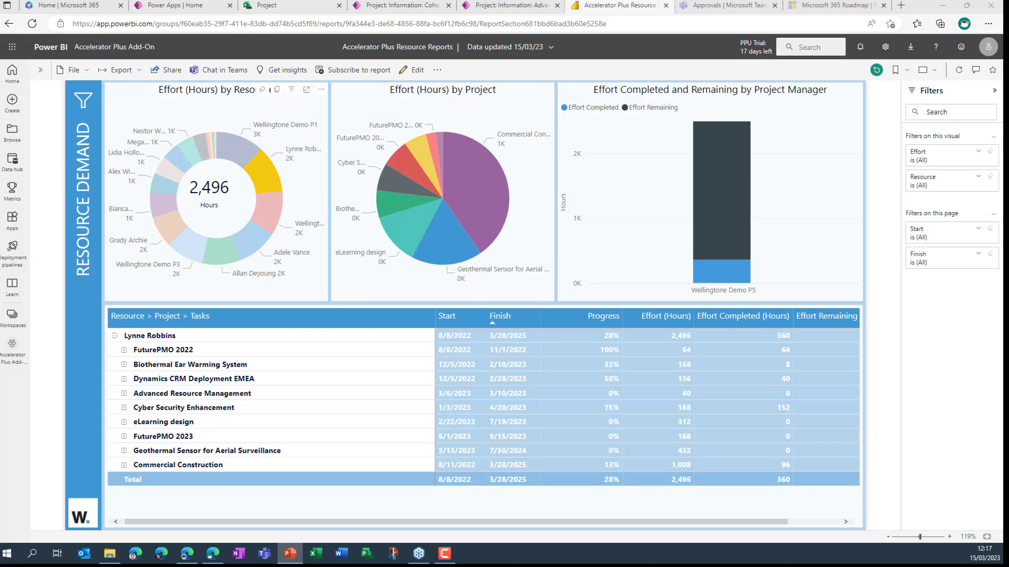